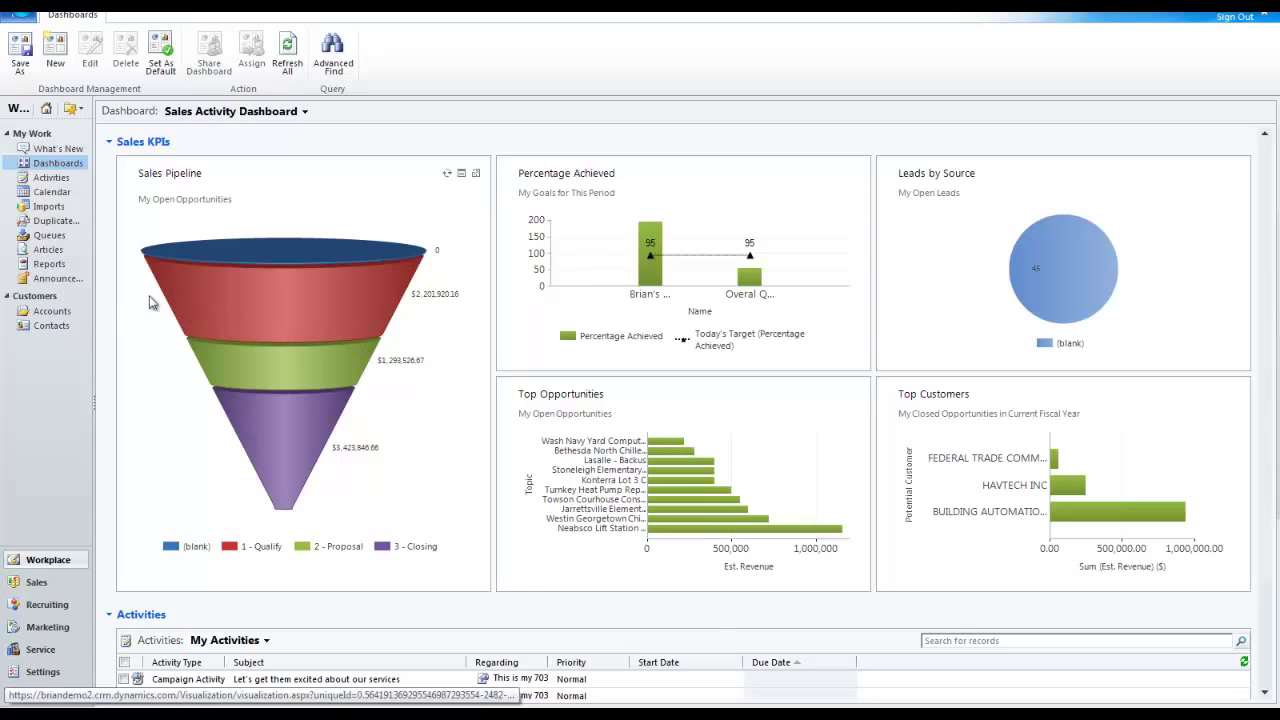
Check the existing CRM Outage announcement, then switch to the Sales Performance dashboard.
left_click(71, 286)
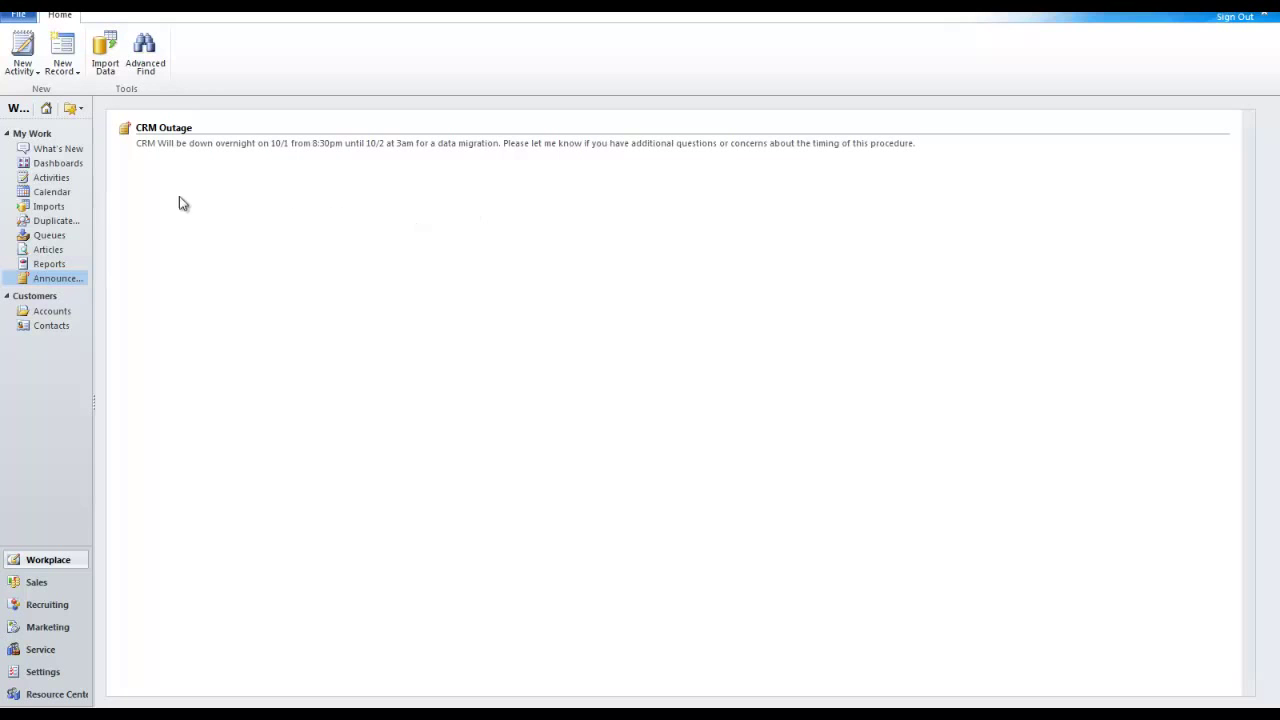
left_click(69, 168)
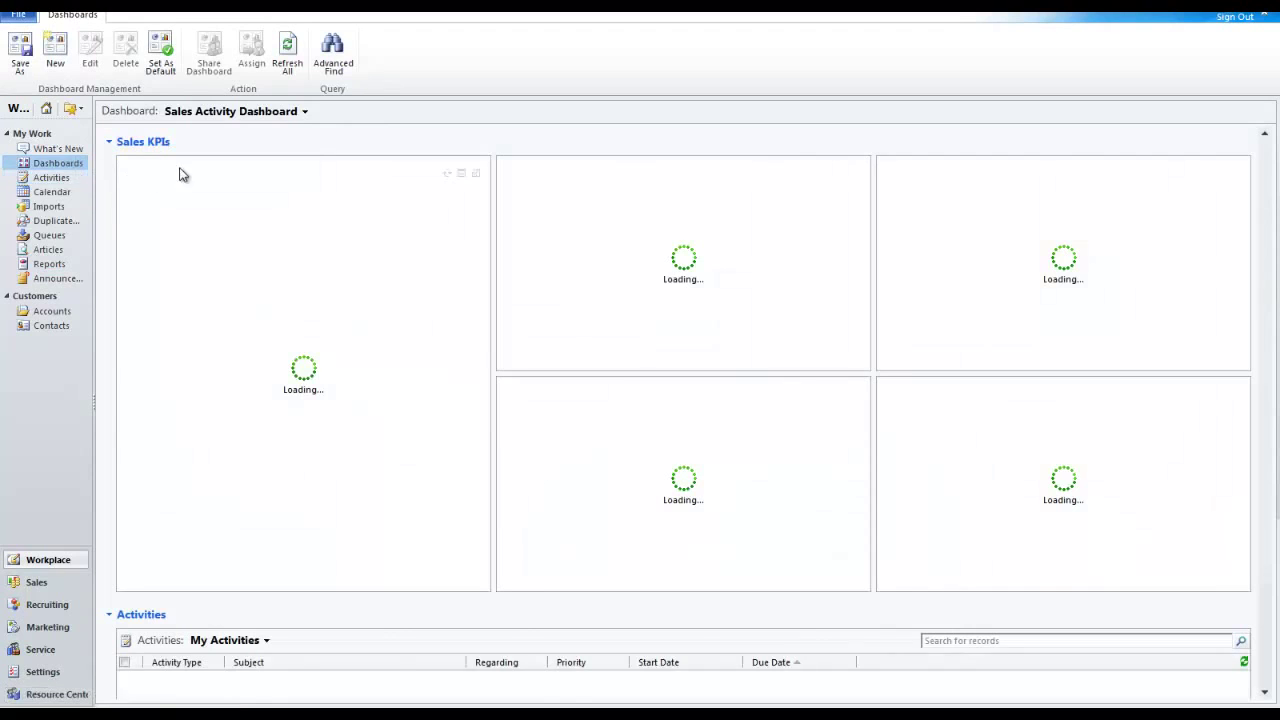
left_click(265, 118)
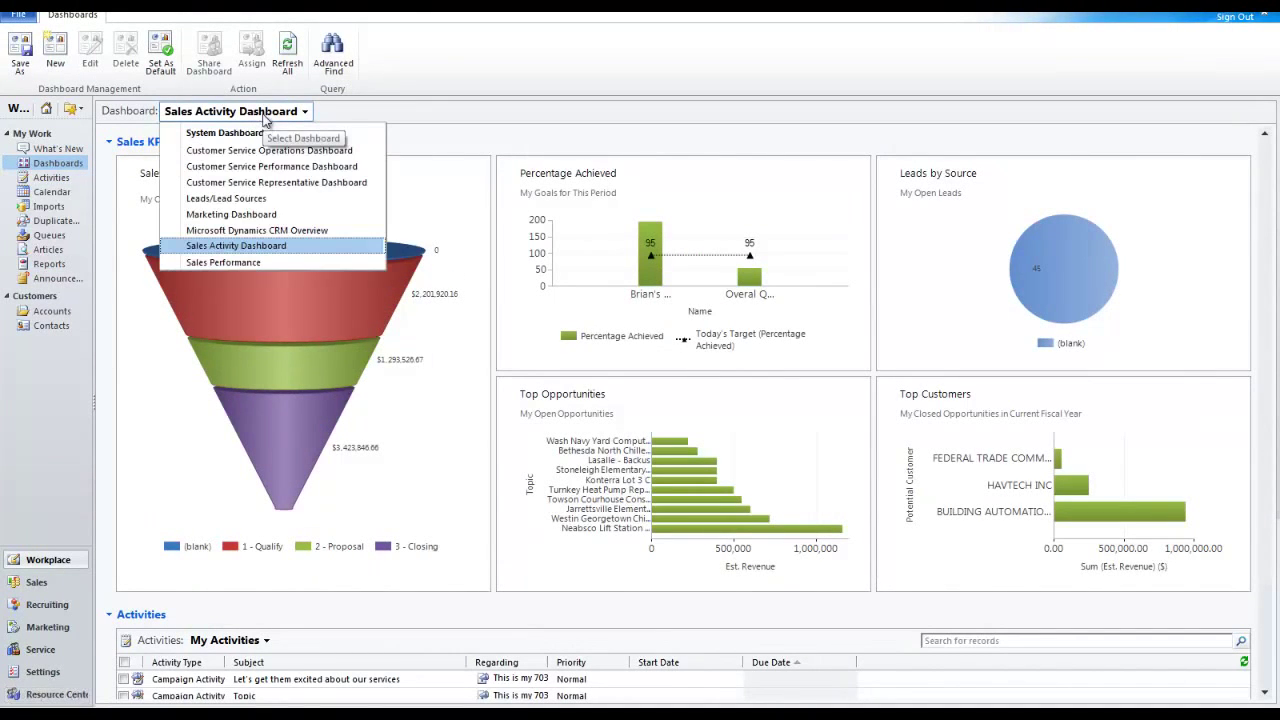
left_click(214, 262)
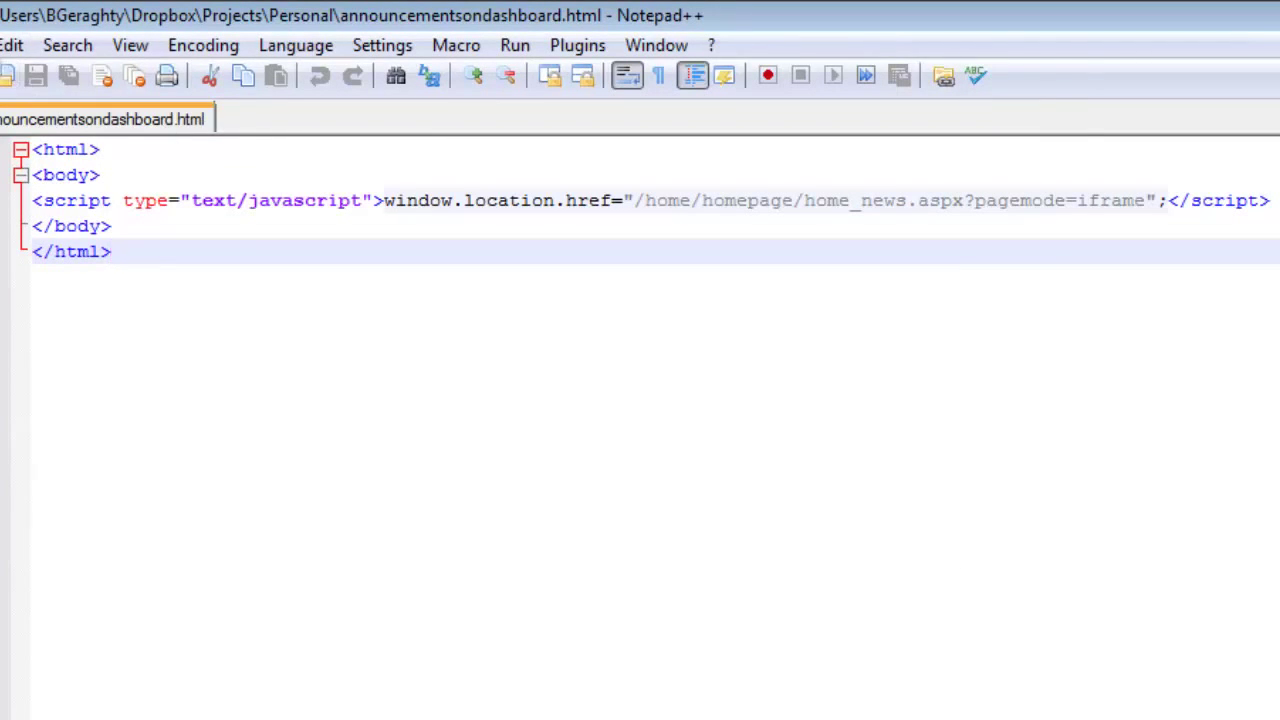
Add a user's e-mail address on a new line below </html> in announcementsondashboard.html.
left_click(3, 45)
left_click(30, 203)
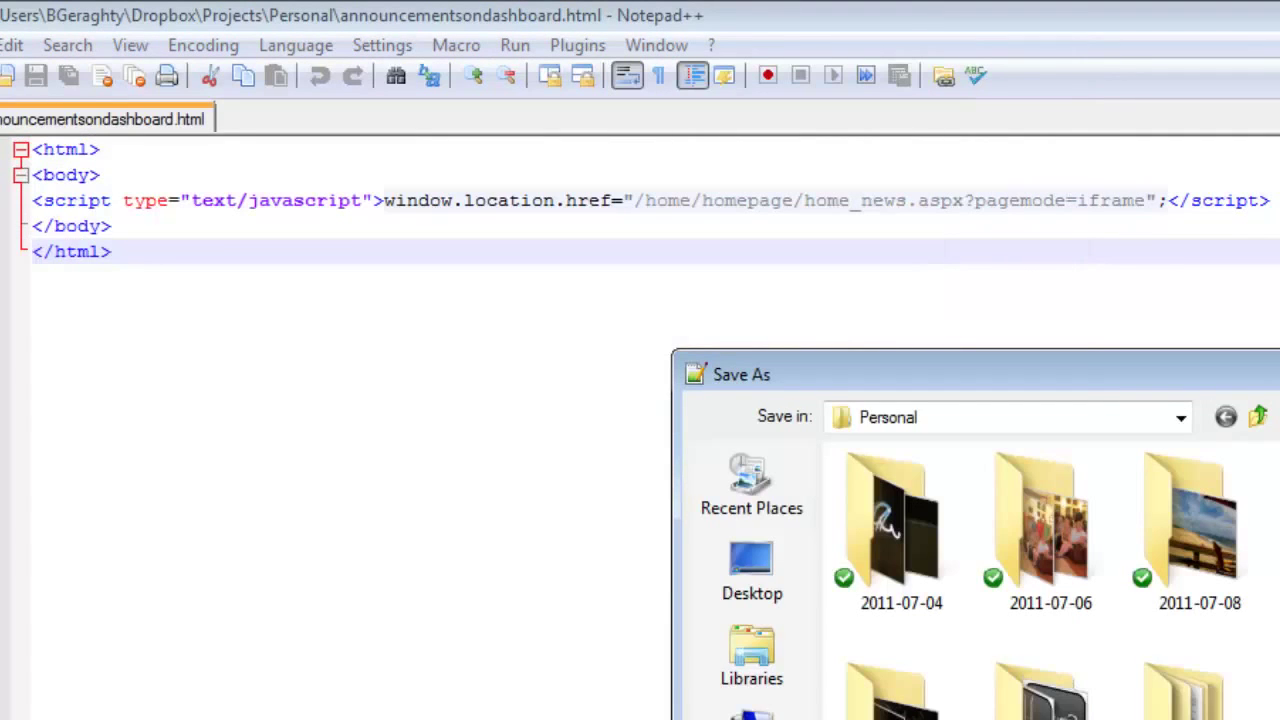
key("Escape")
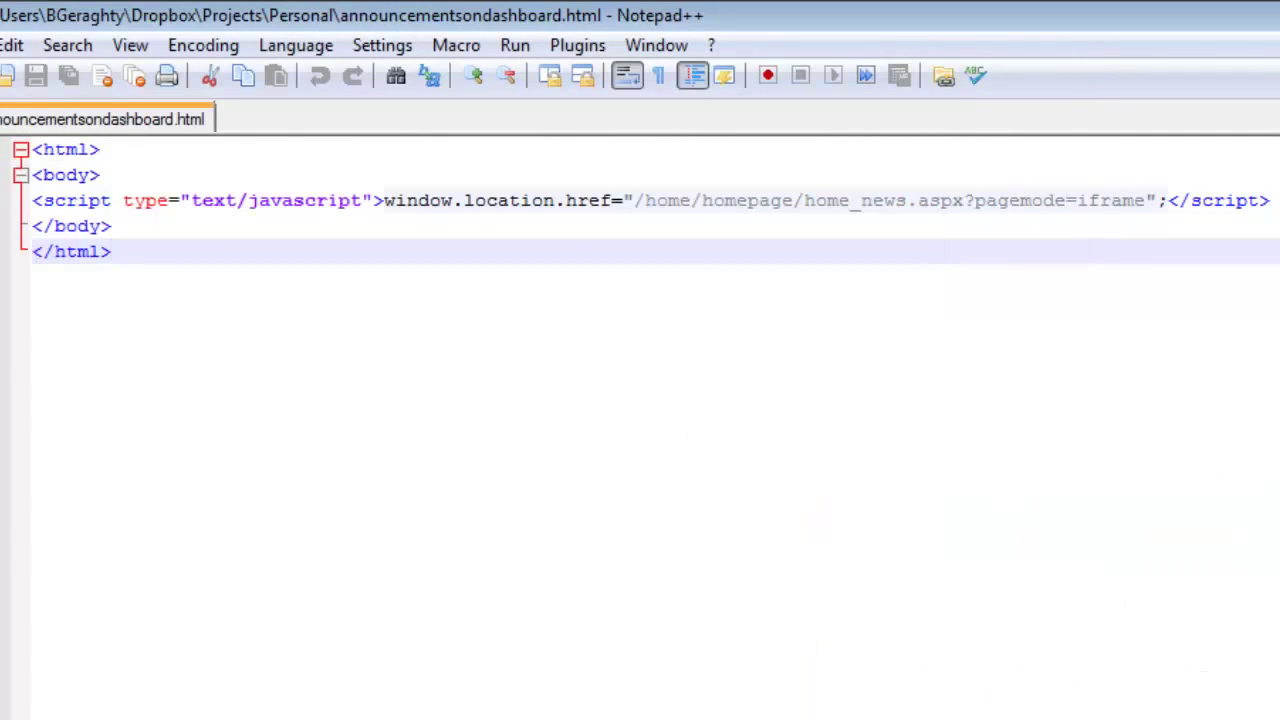
key("Return")
key("Return")
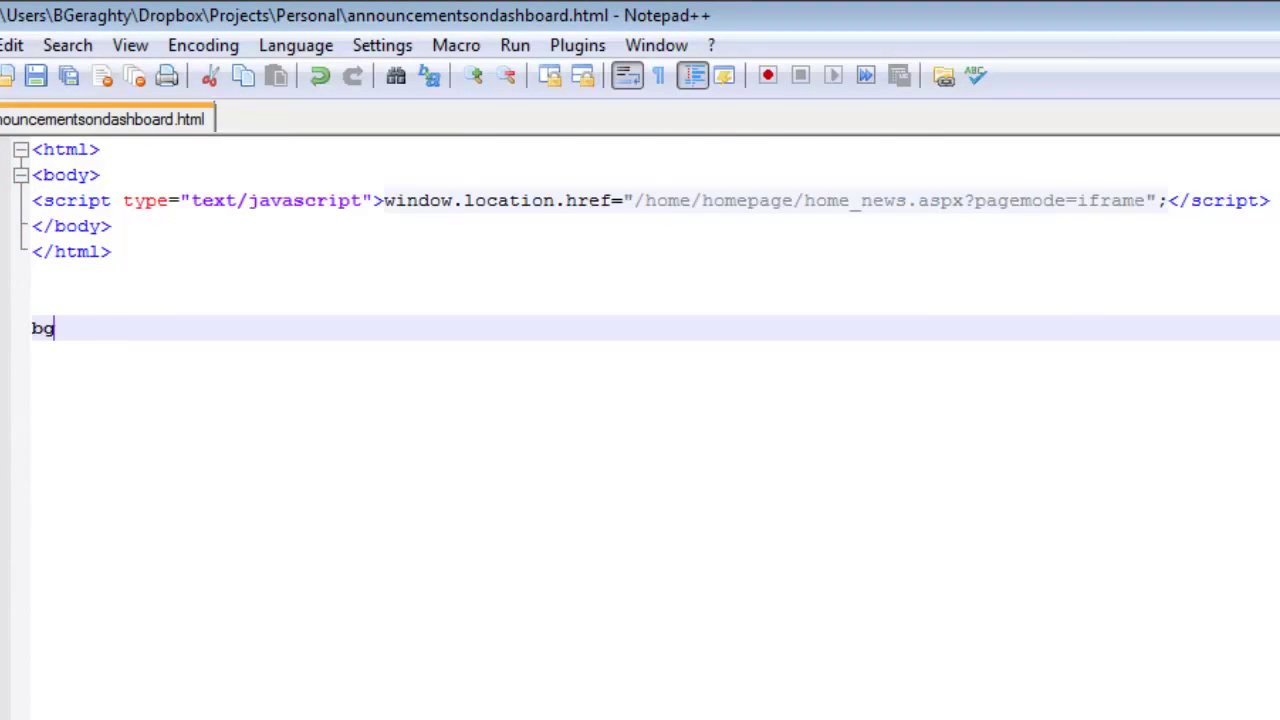
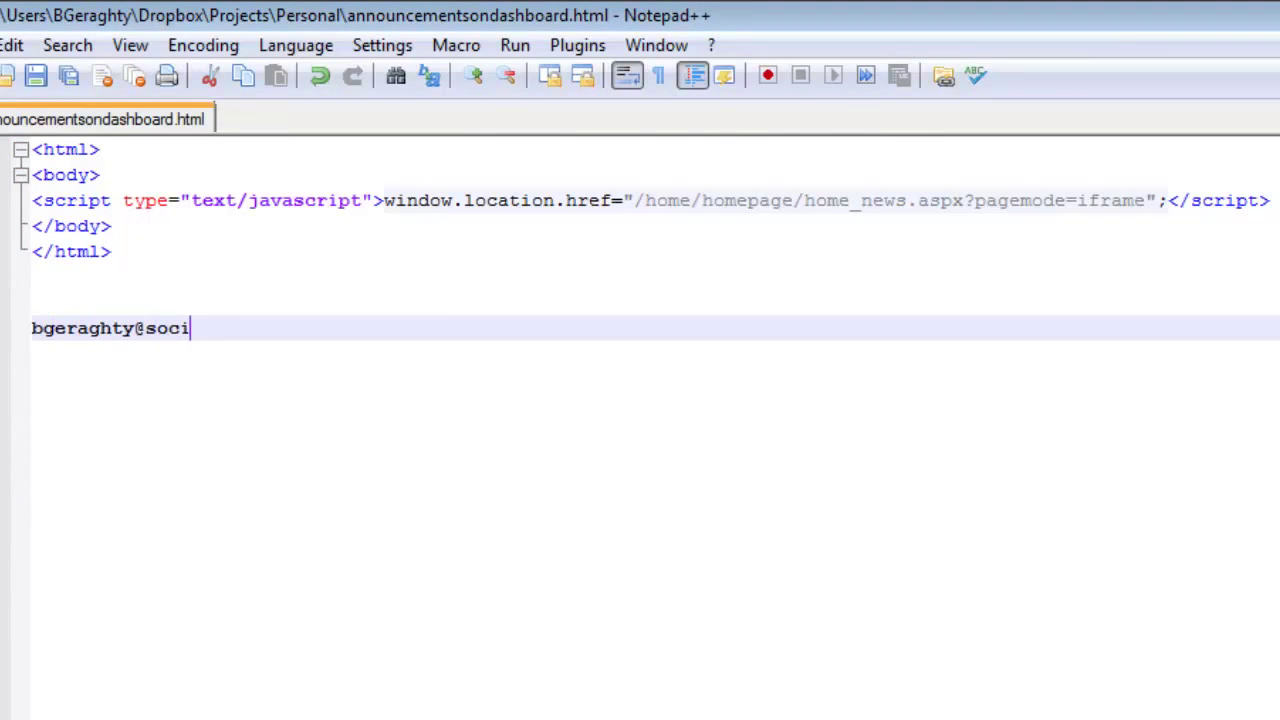
key("Return")
key("Return")
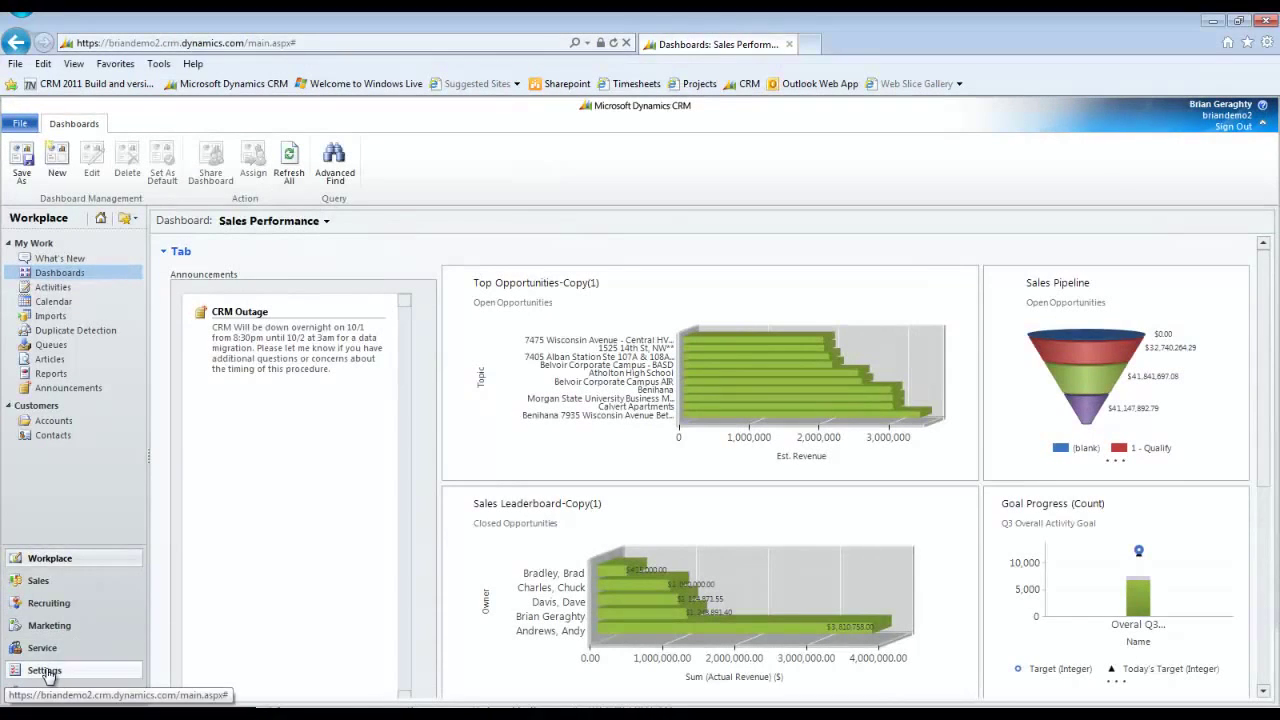
Open the Default Solution's Web Resources in Customizations and start a new web resource.
left_click(45, 672)
left_click(68, 440)
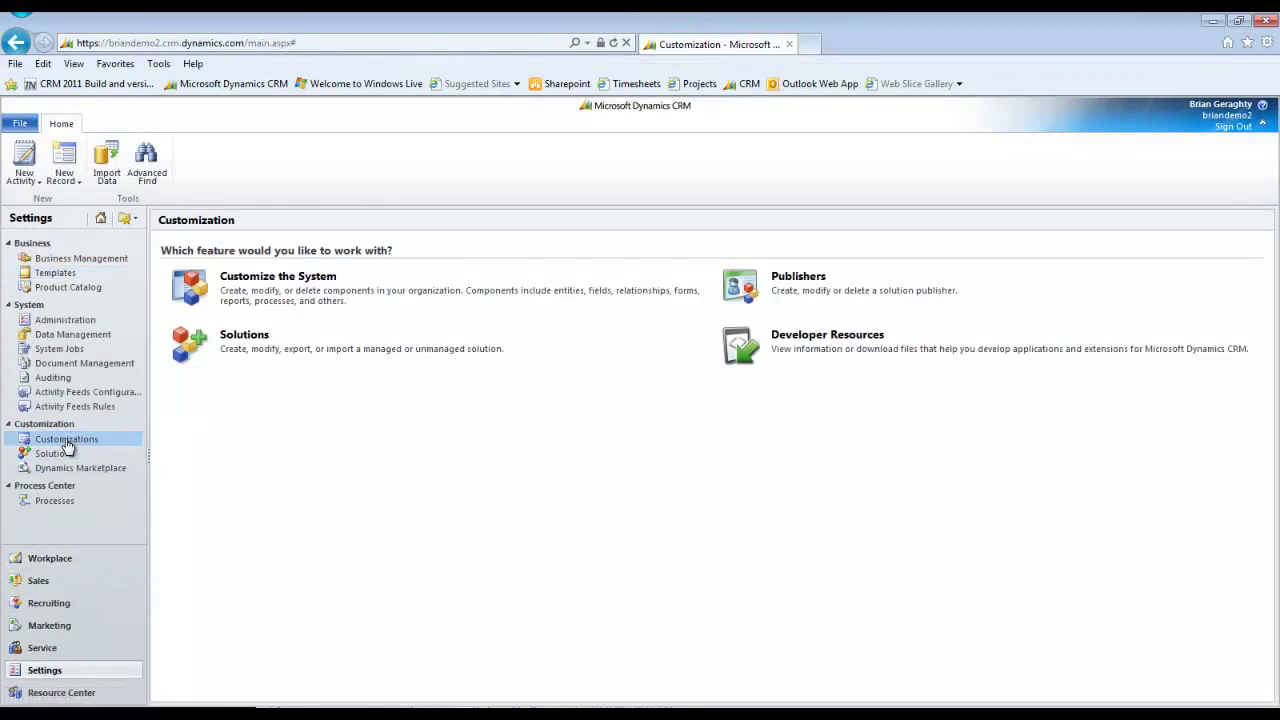
left_click(255, 292)
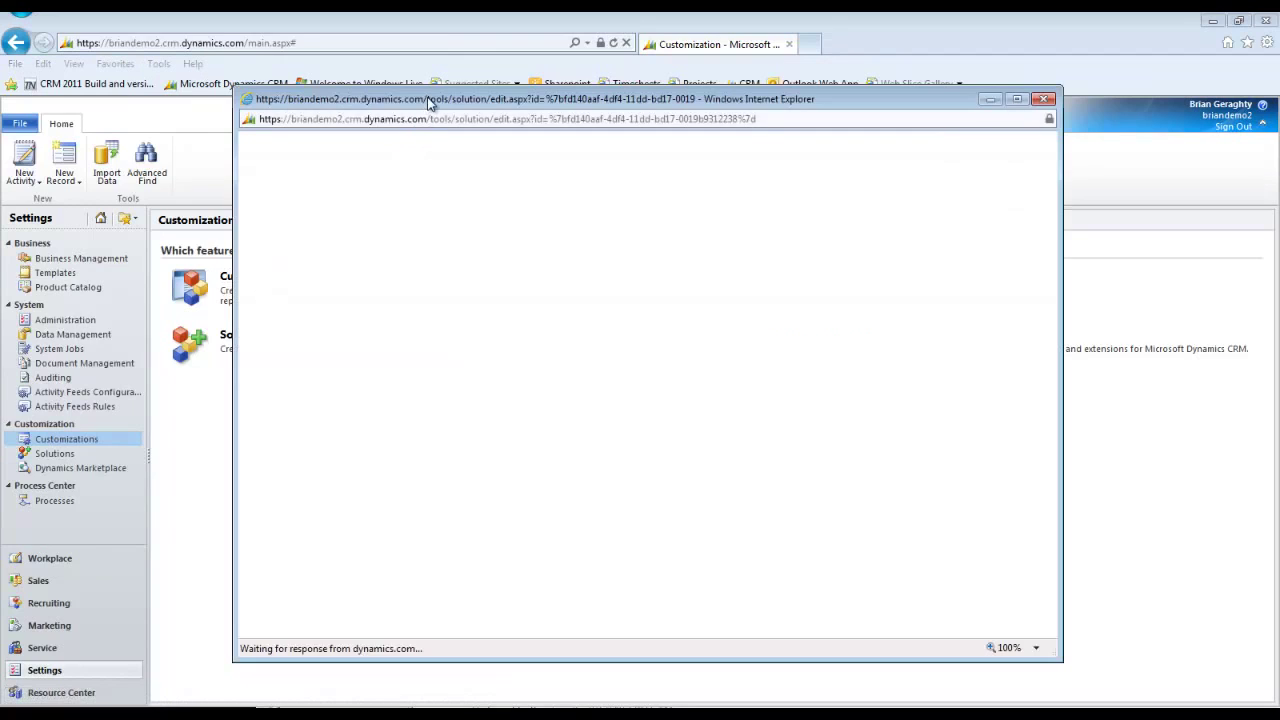
double_click(429, 100)
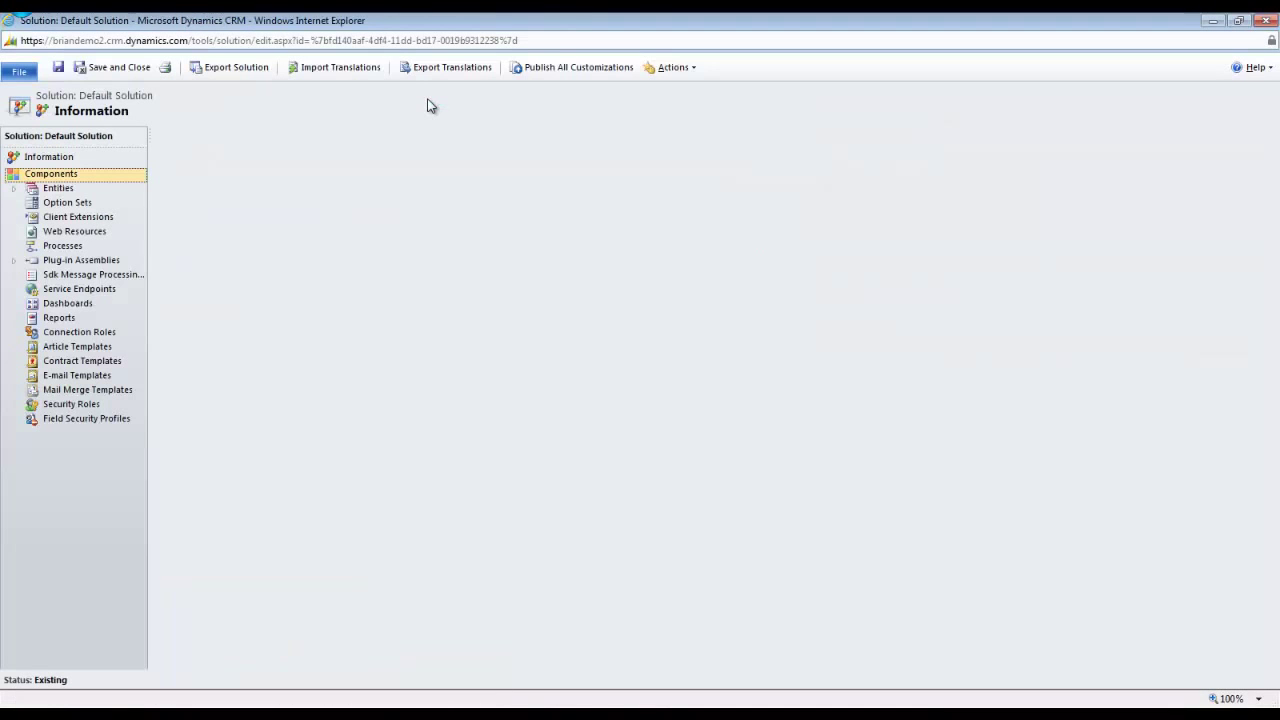
left_click(80, 233)
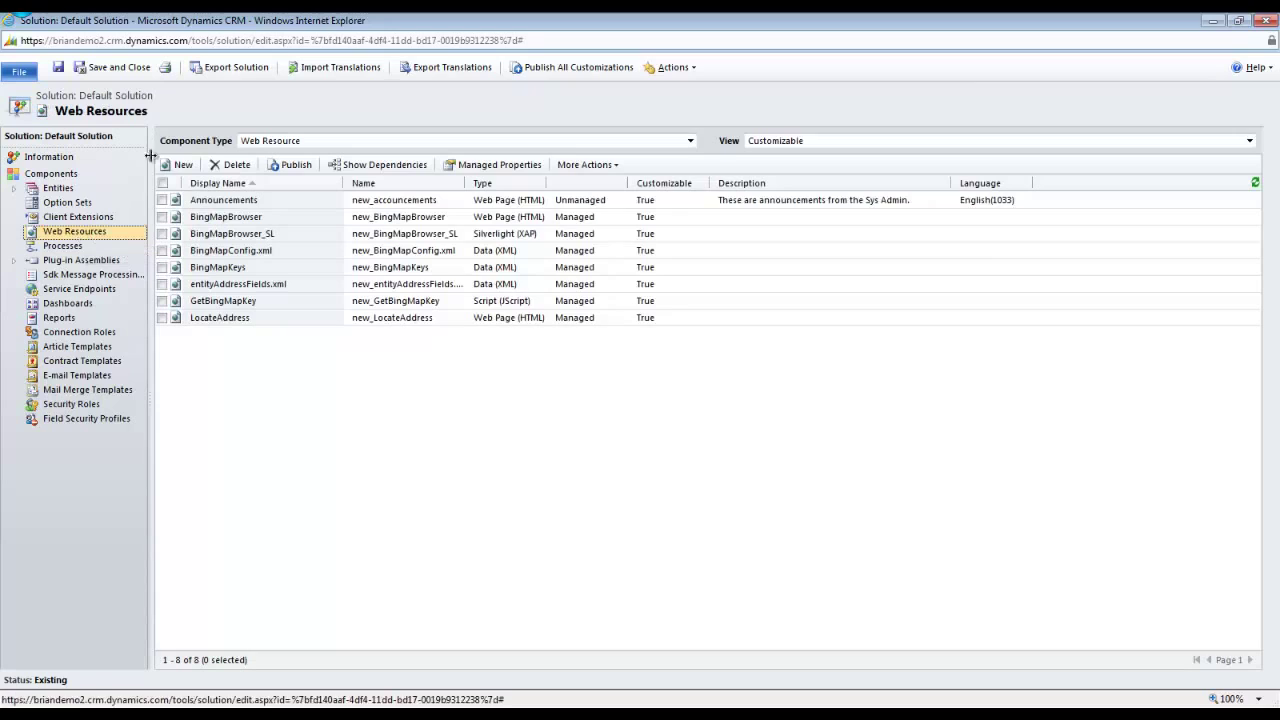
left_click(176, 165)
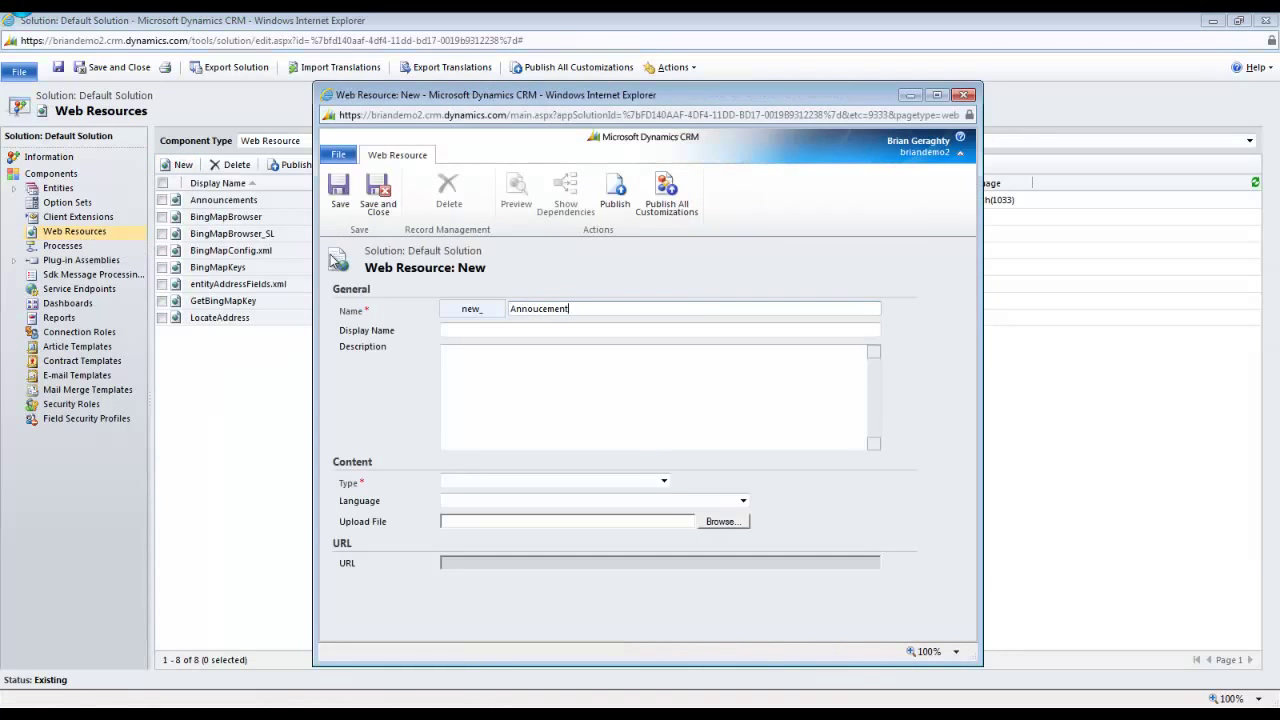
Name it Annoucements1 with display name Announcement and set type Web Page (HTML).
type("s")
key("Tab")
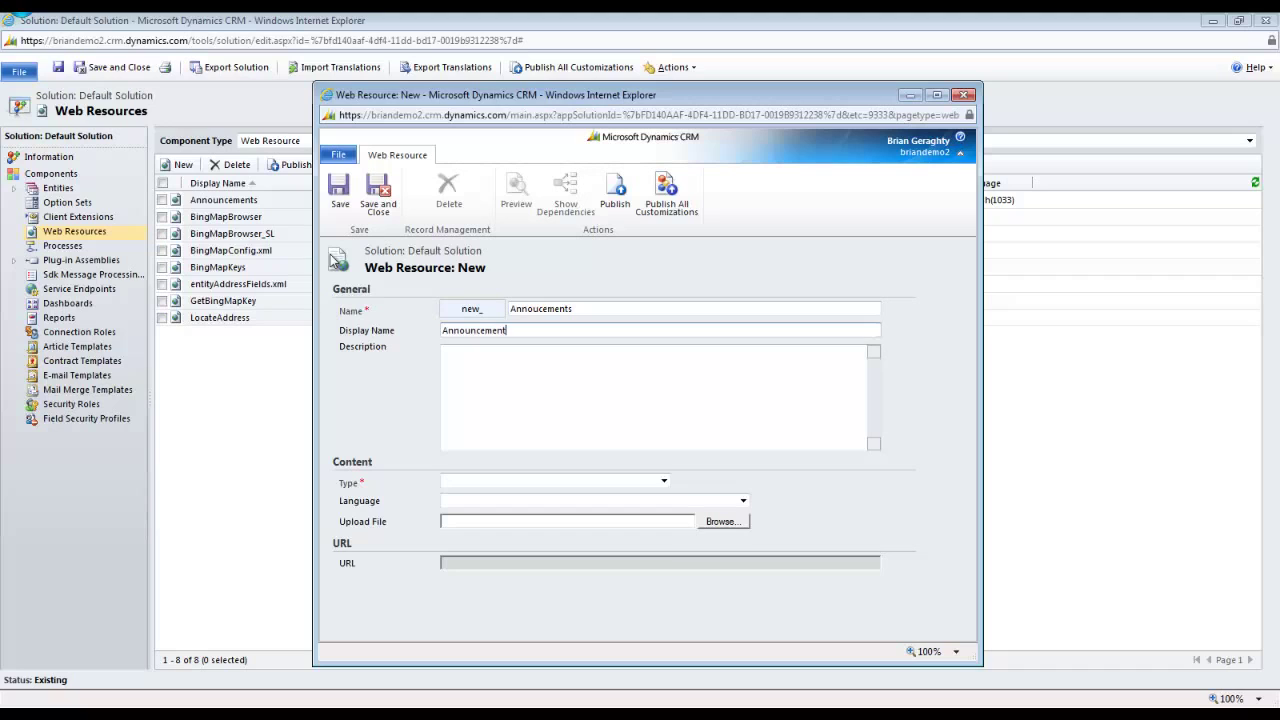
left_click(664, 482)
left_click(600, 496)
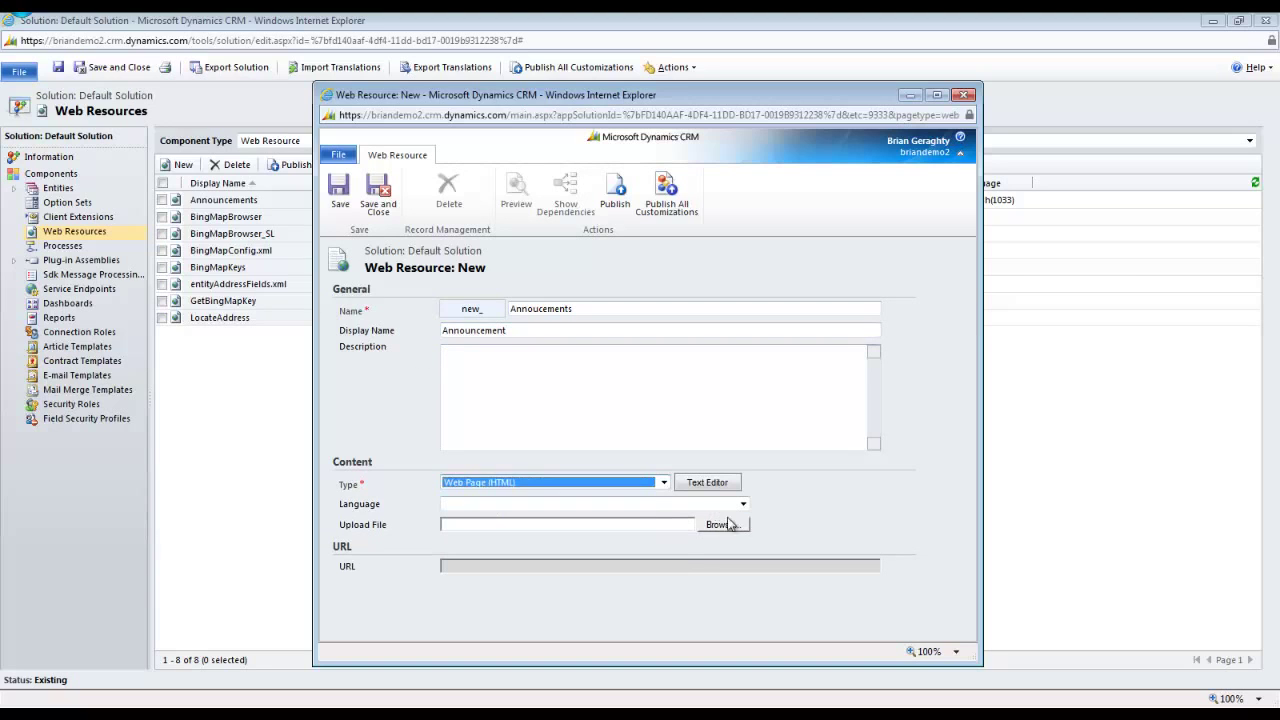
Upload the announcements HTML file from Dropbox\Projects\Personal, then save and publish the resource.
left_click(725, 526)
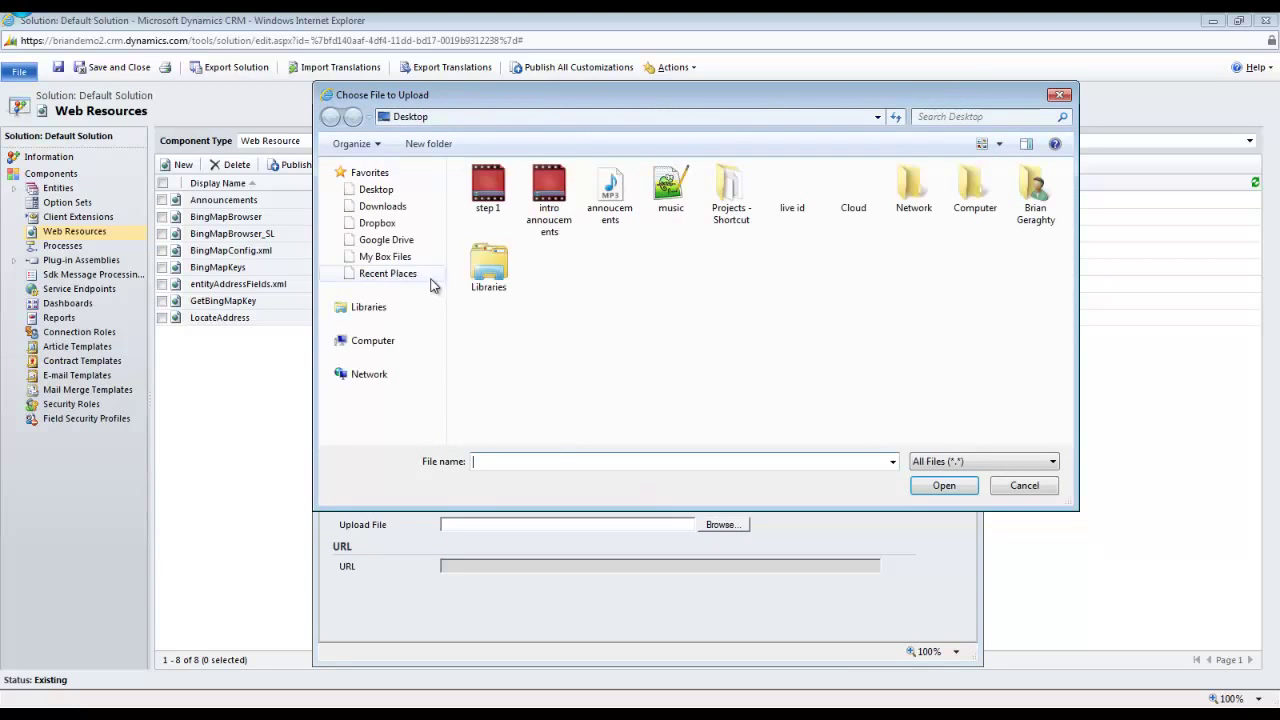
left_click(380, 223)
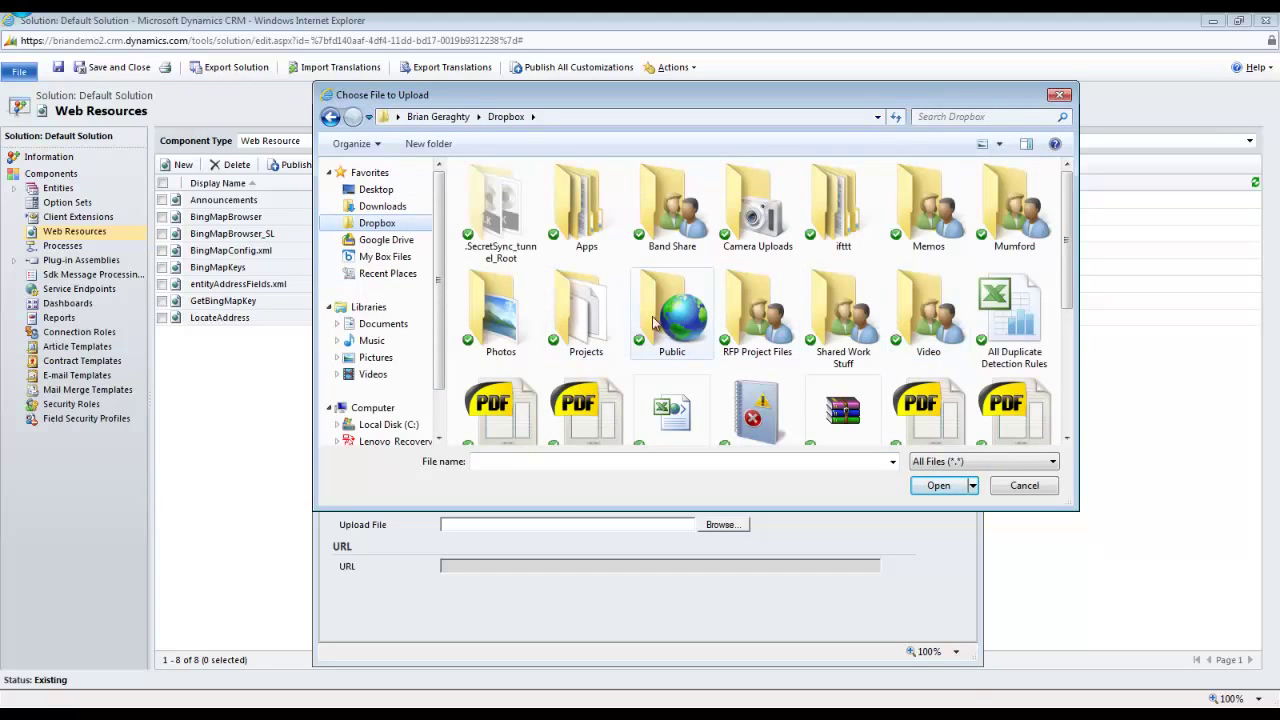
double_click(586, 315)
double_click(845, 218)
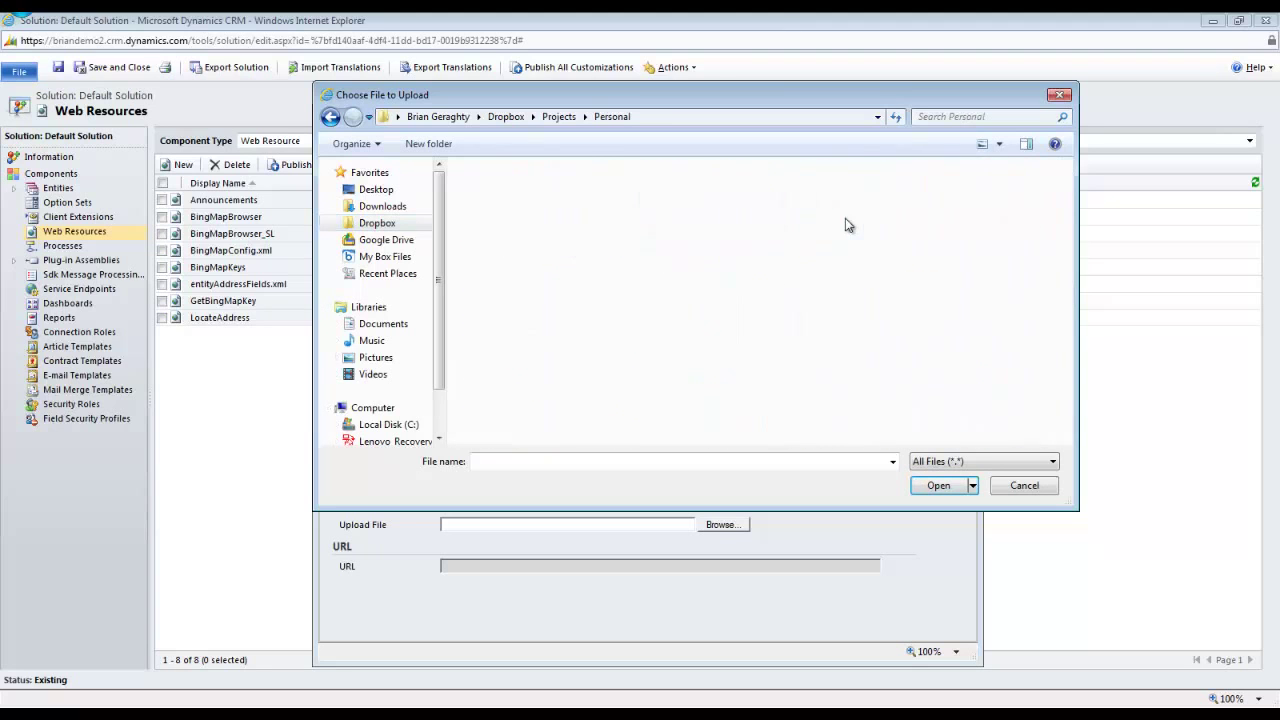
scroll(945, 255, "down", 2)
double_click(945, 255)
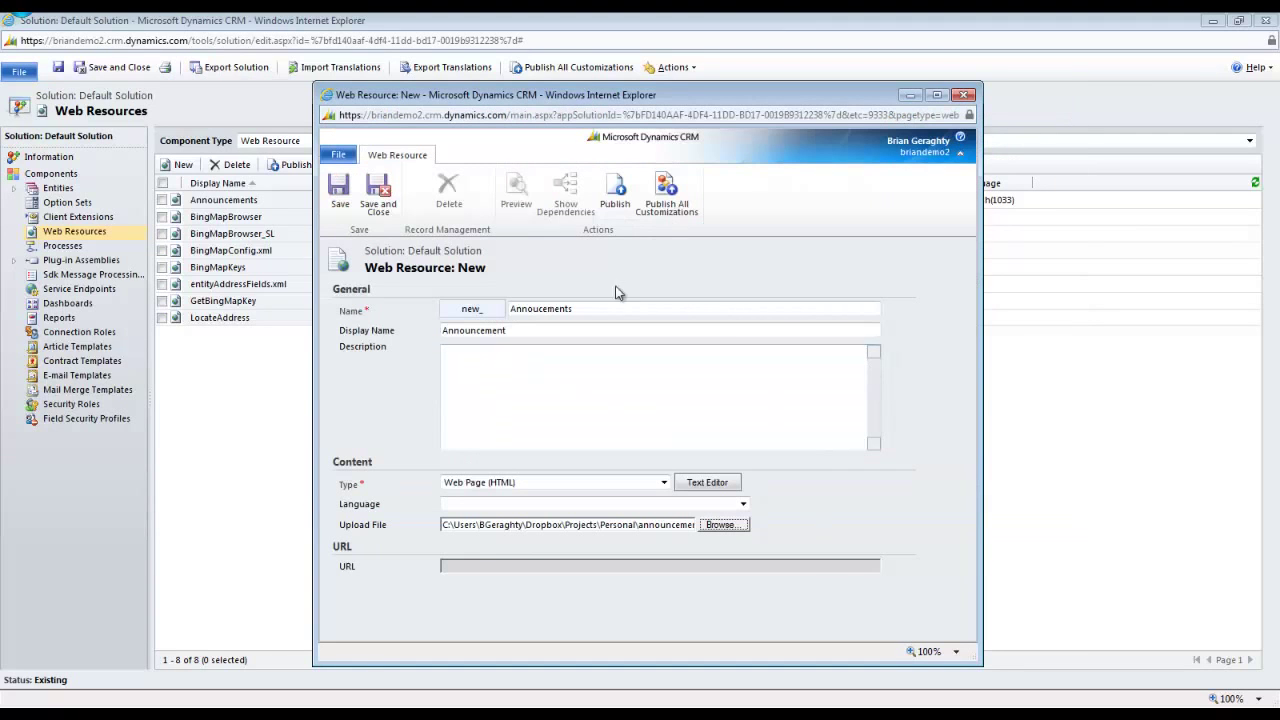
left_click(342, 195)
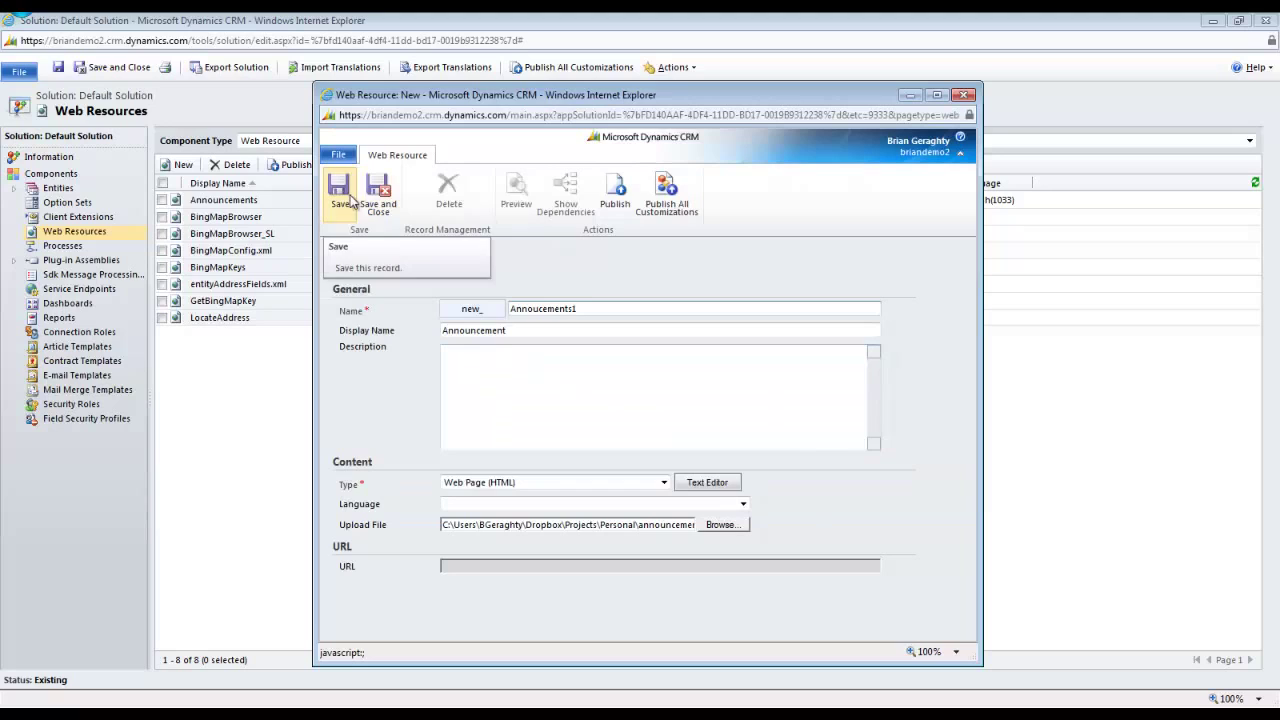
left_click(617, 205)
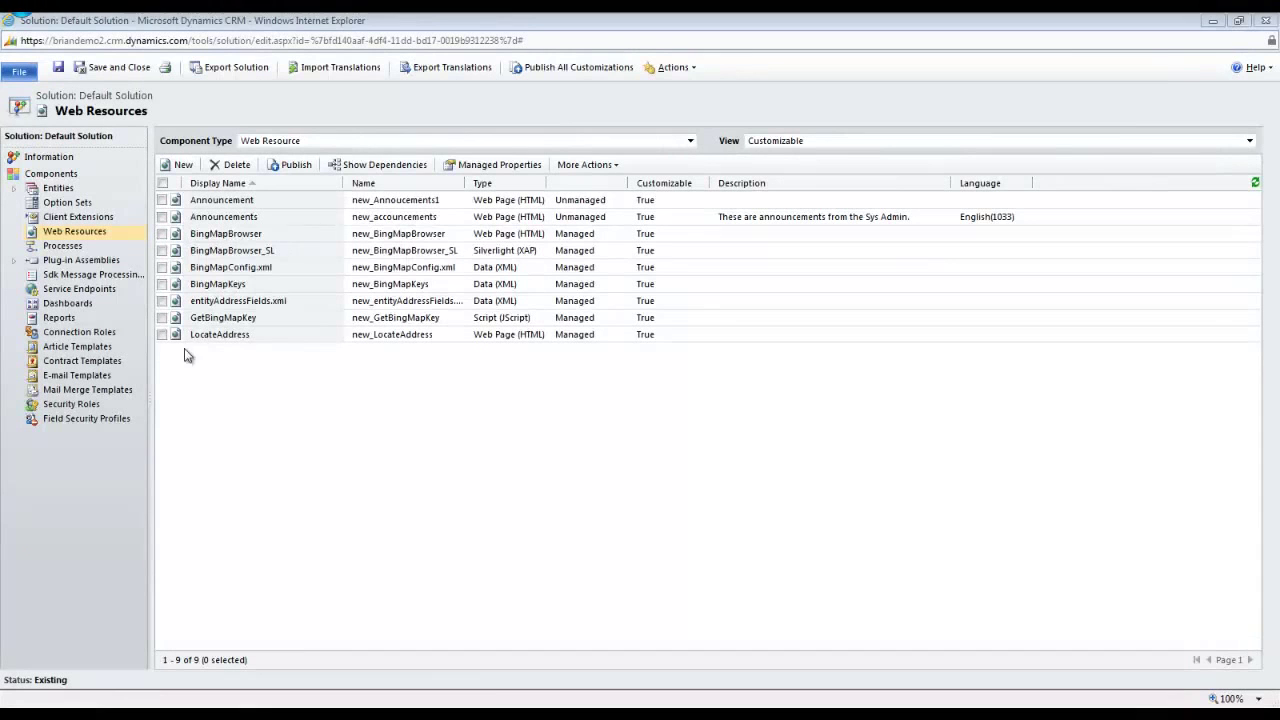
Open the Marketing Dashboard in the editor, maximized.
left_click(86, 306)
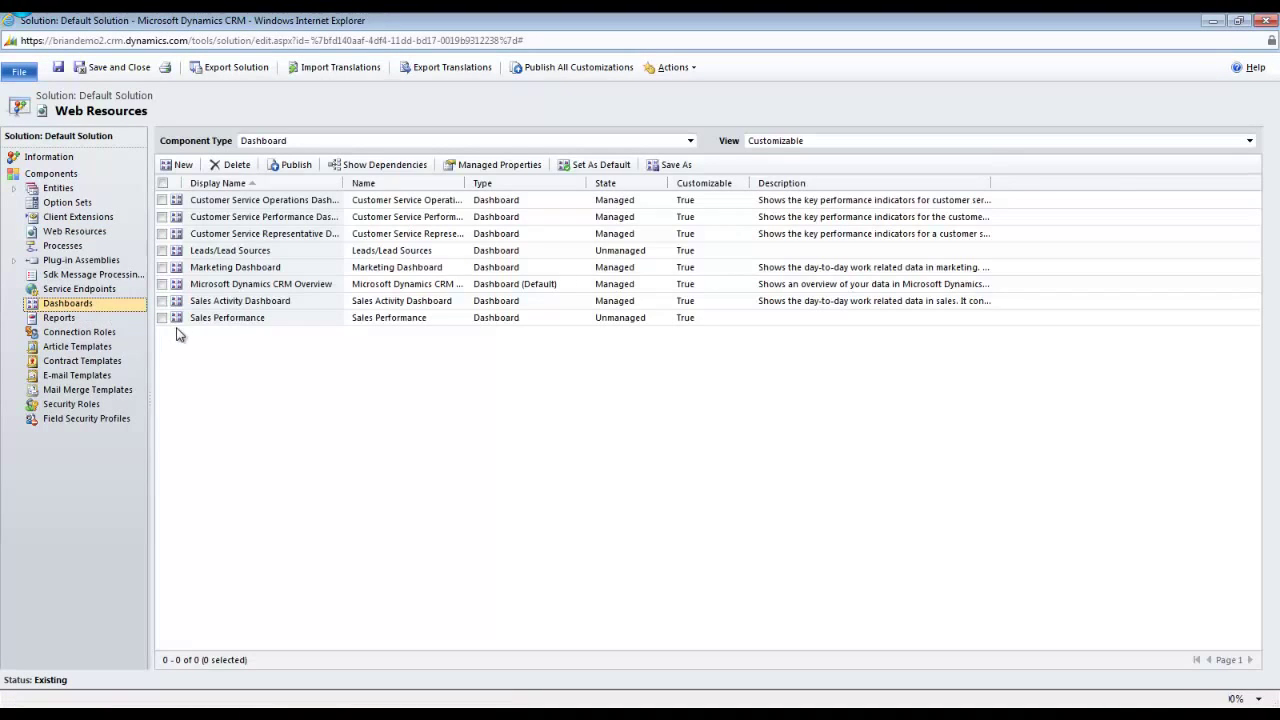
left_click(213, 270)
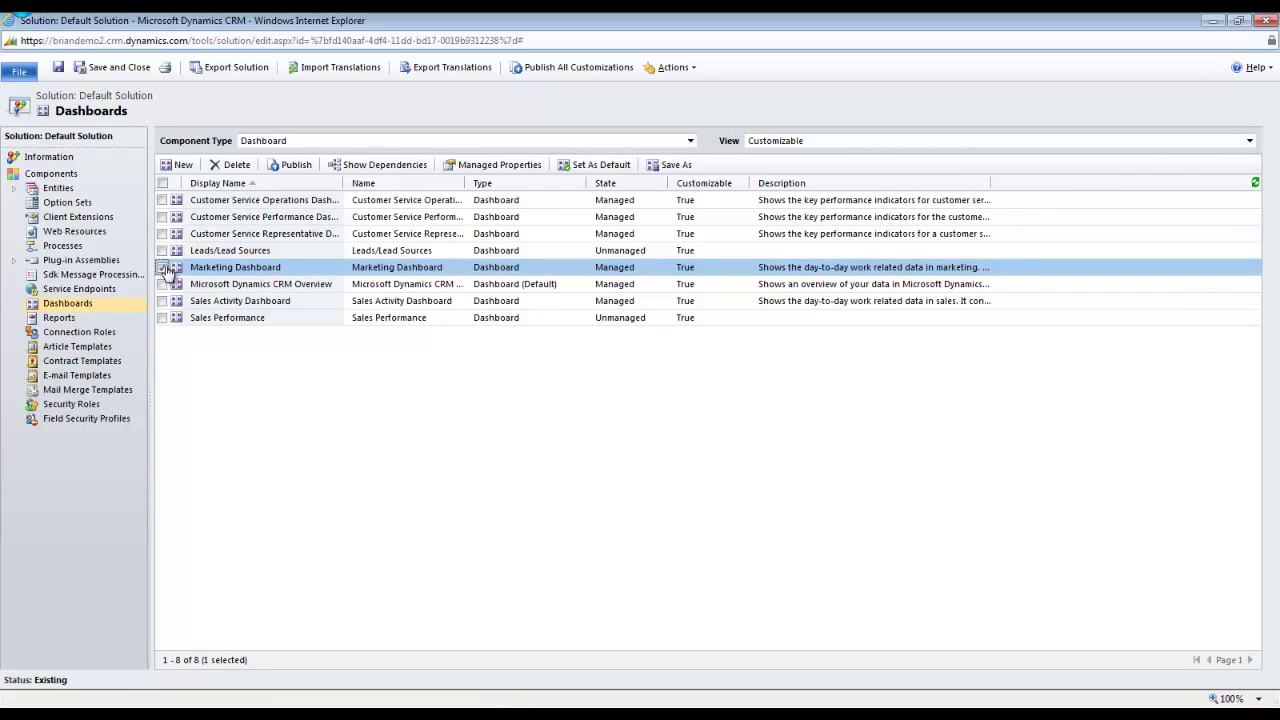
double_click(380, 267)
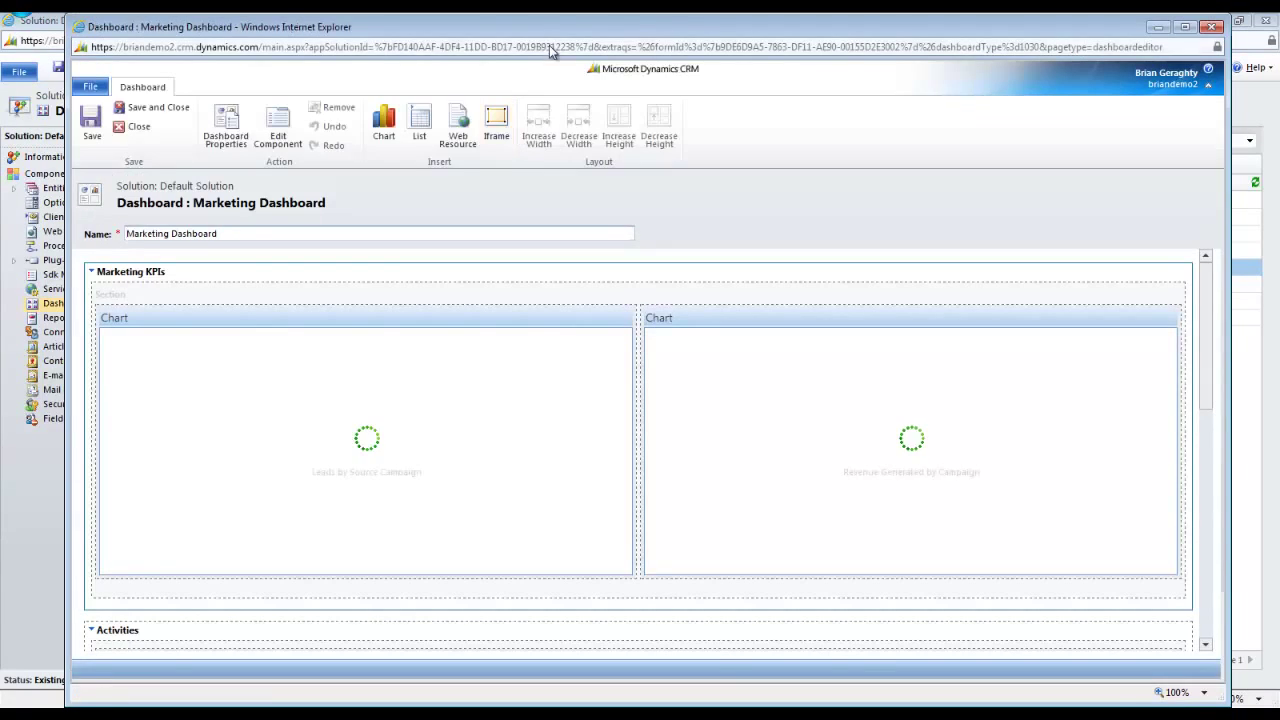
left_click_drag(633, 33, 565, 27)
double_click(565, 27)
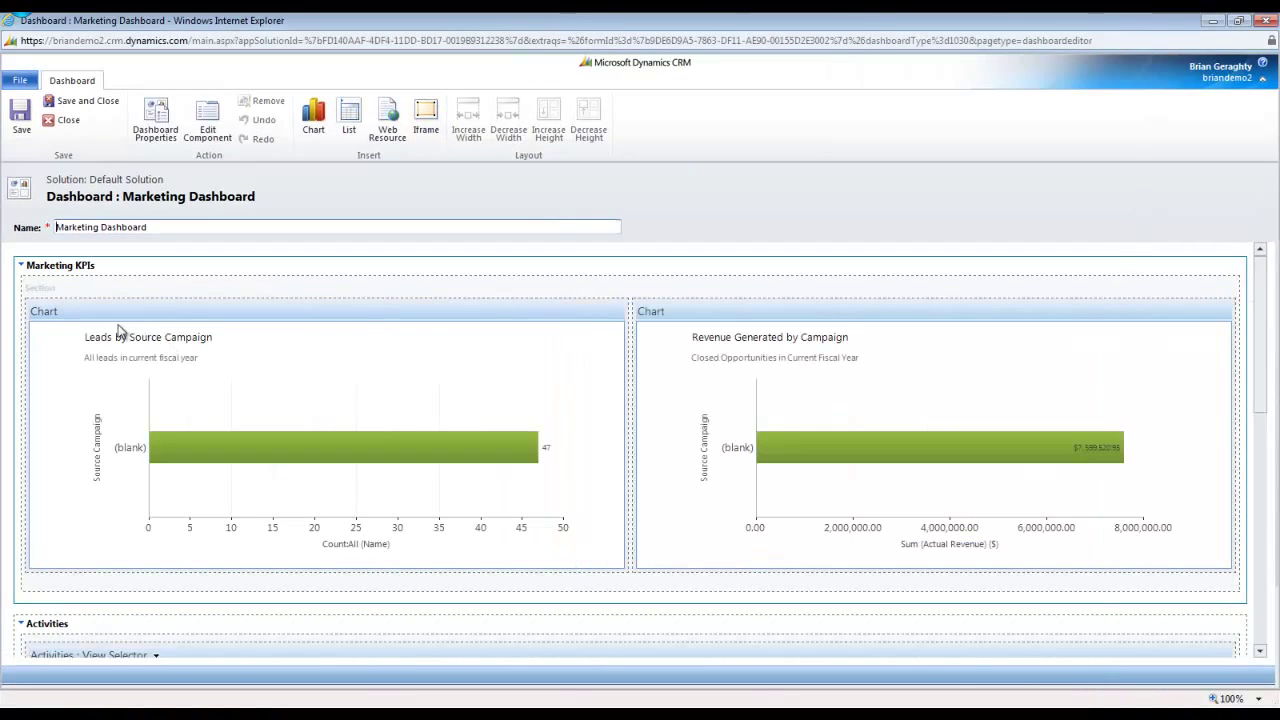
scroll(123, 351, "down", 5)
scroll(120, 411, "down", 1)
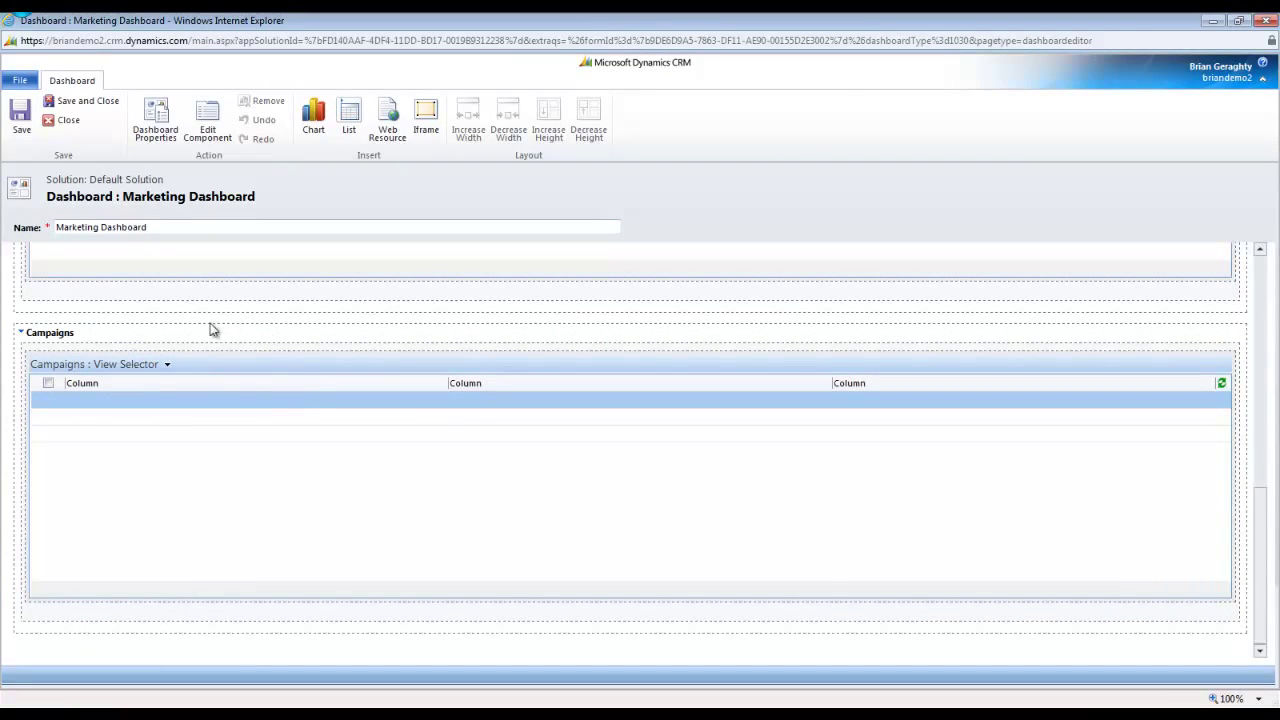
Insert web resource new_Annoucements1 labelled 'Annoucements' below the Campaigns section.
left_click(103, 337)
left_click(384, 132)
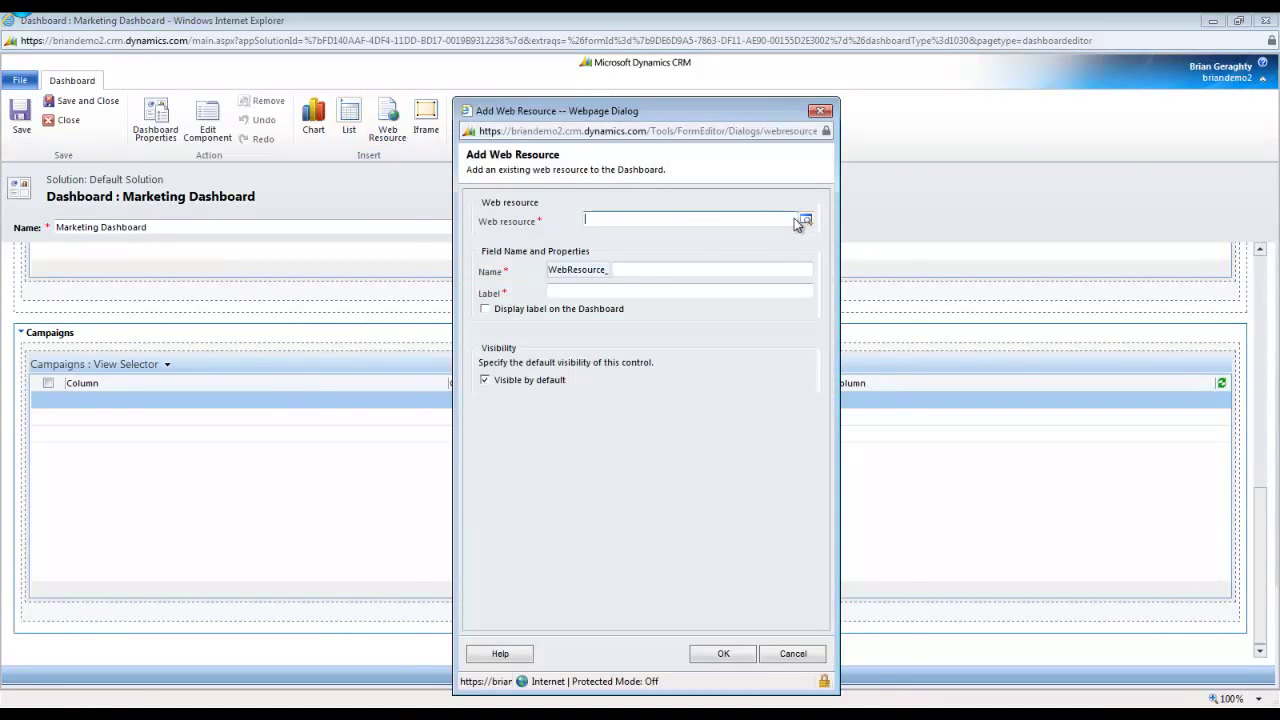
left_click(804, 220)
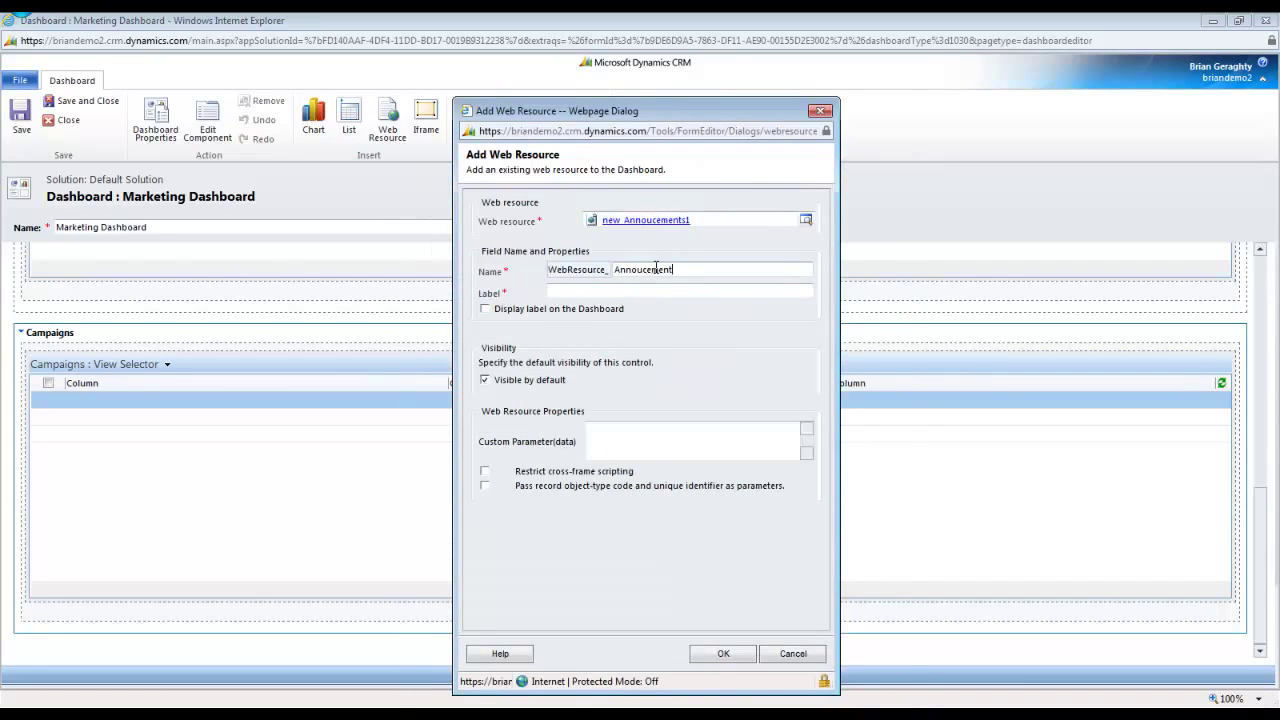
type("s")
key("Tab")
key("BackSpace")
type("Annoucements")
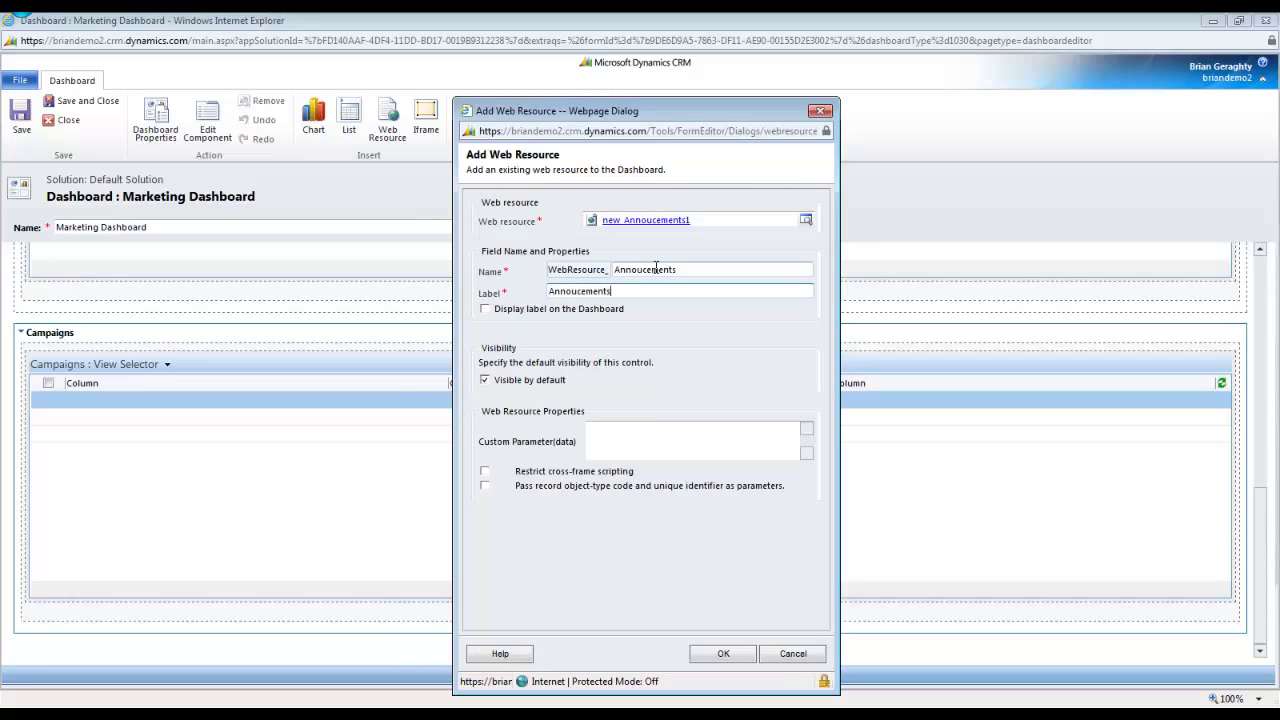
left_click(722, 652)
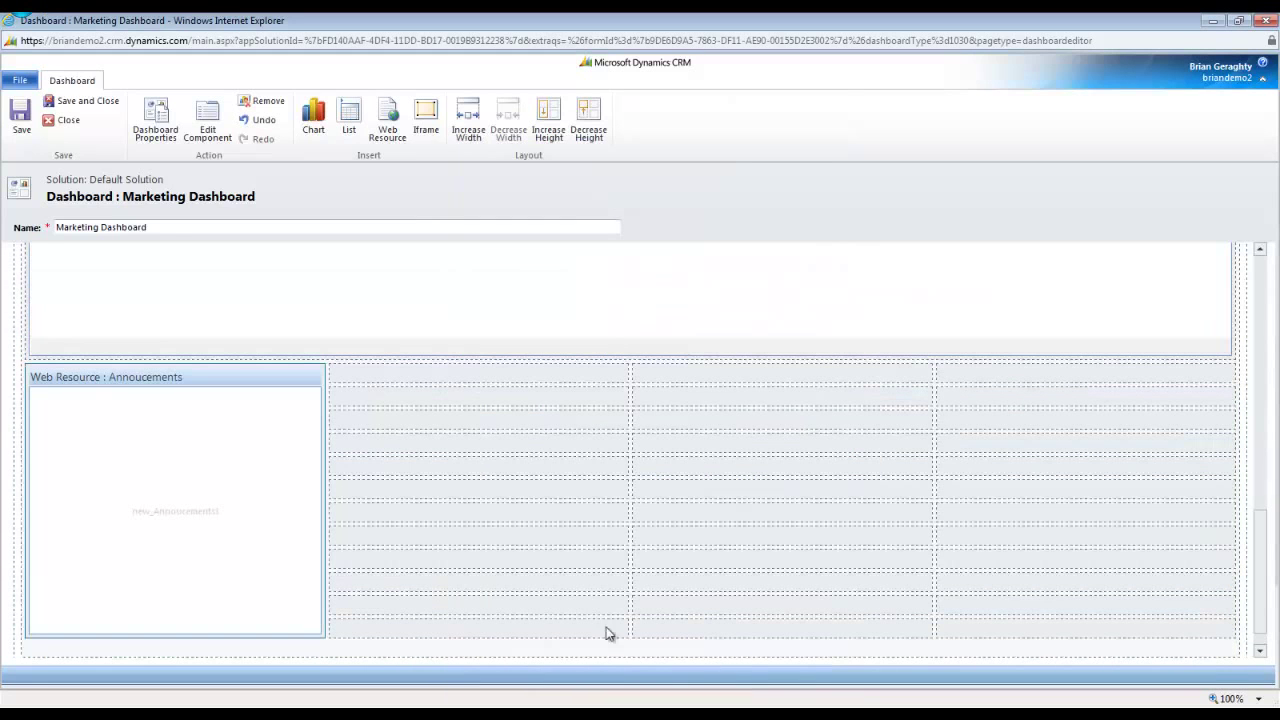
Widen the Annoucements panel to full width and save the dashboard.
left_click(472, 130)
left_click(472, 130)
left_click(472, 130)
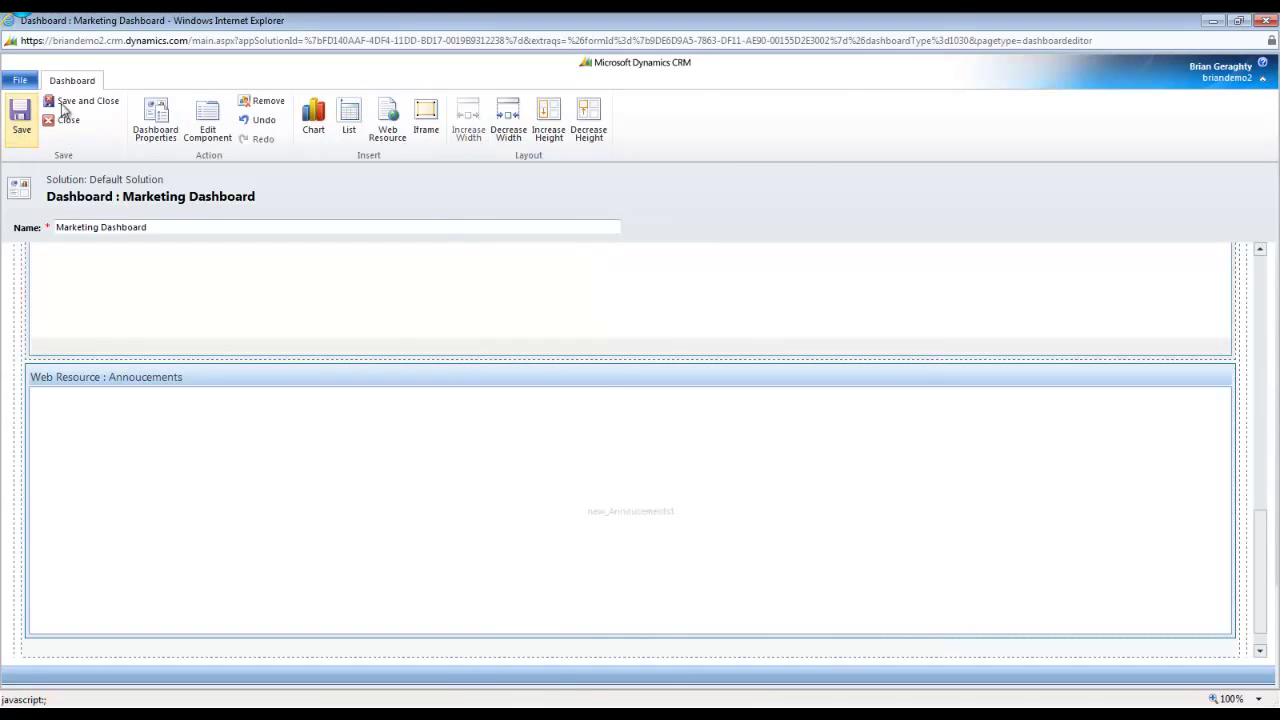
left_click(68, 120)
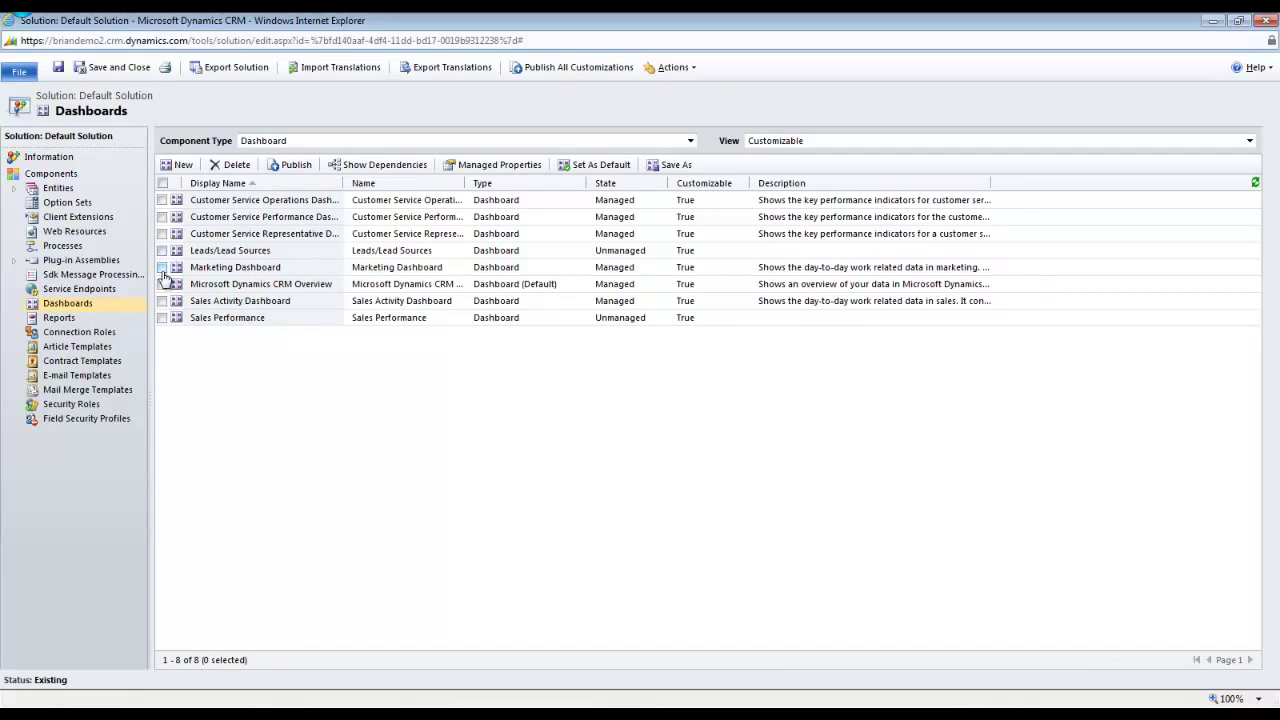
Publish the Marketing Dashboard and confirm its panel lists the CRM Outage announcement.
left_click(163, 268)
left_click(290, 165)
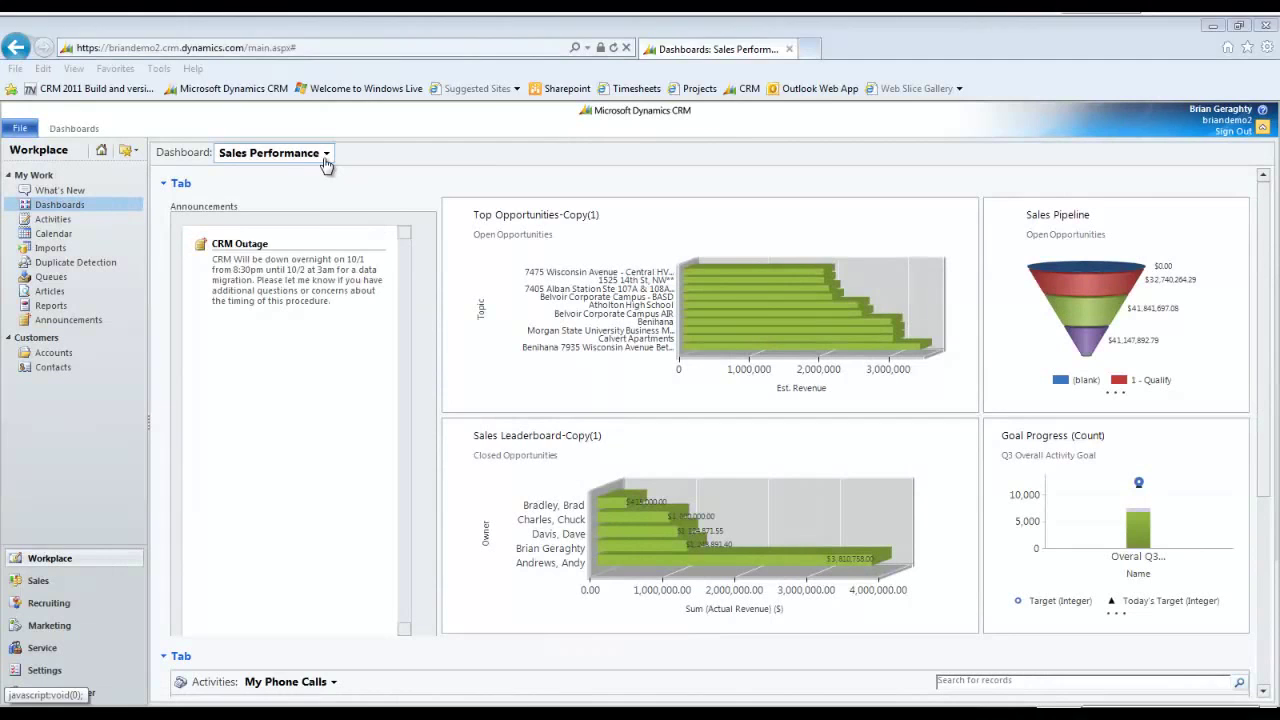
left_click(313, 155)
left_click(300, 256)
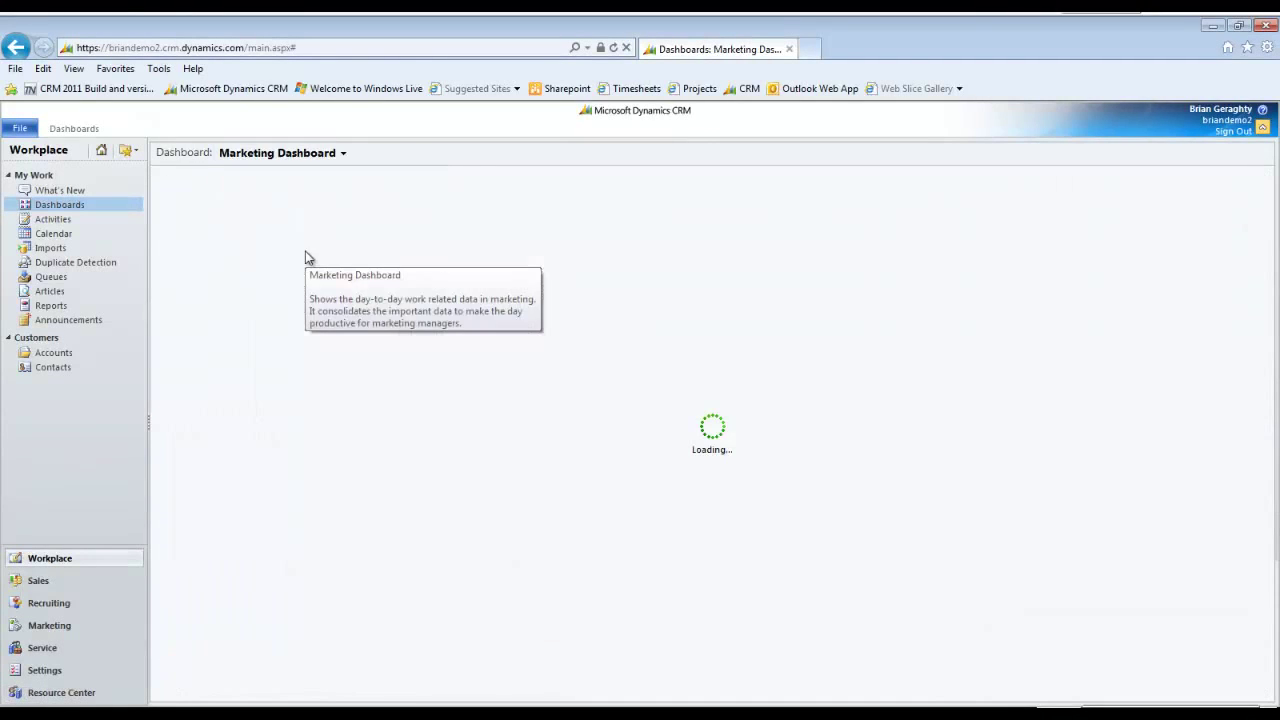
scroll(715, 270, "down", 4)
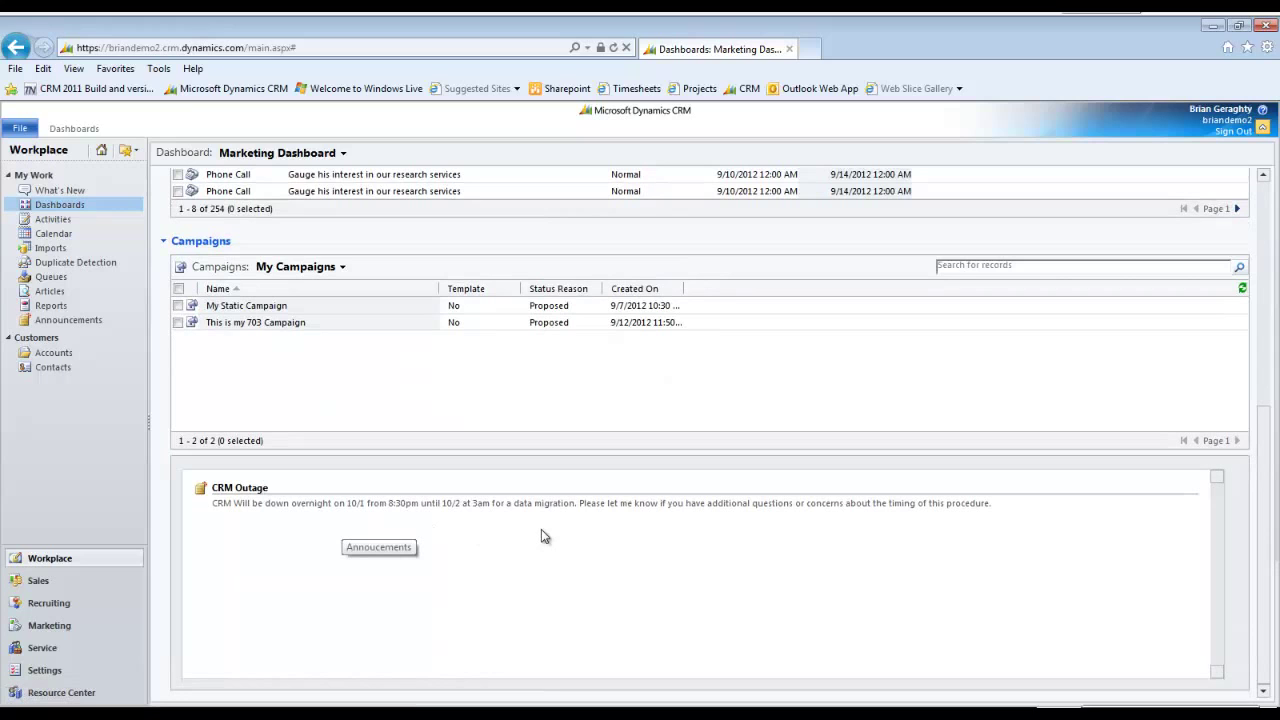
left_click(79, 672)
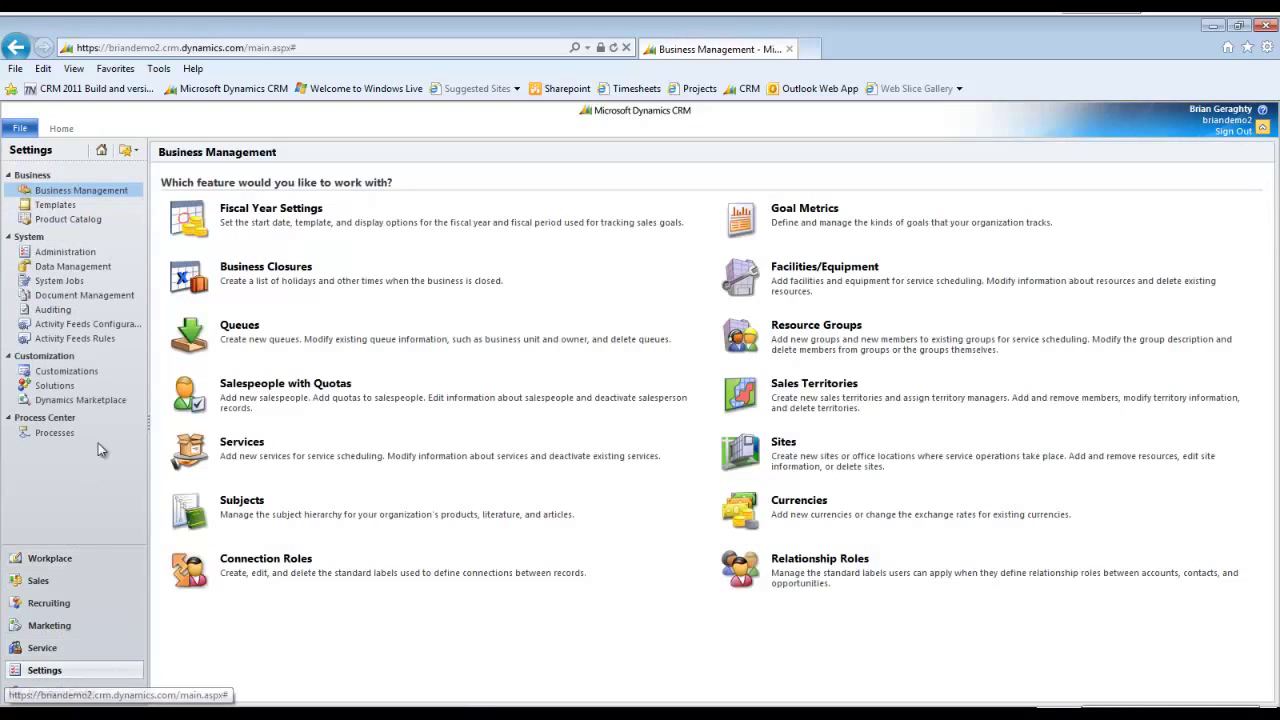
Create announcement 'Data Migration - System Outage' describing tonight's 8:30–10pm migration.
left_click(85, 258)
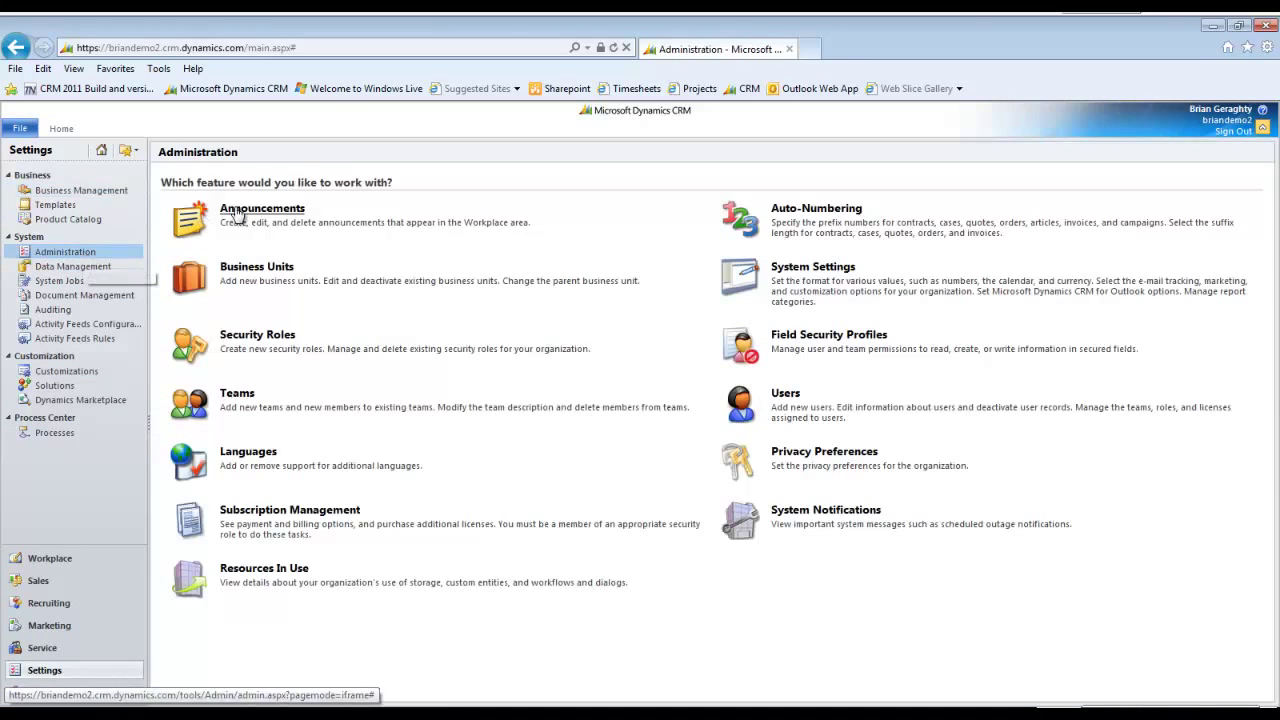
left_click(238, 211)
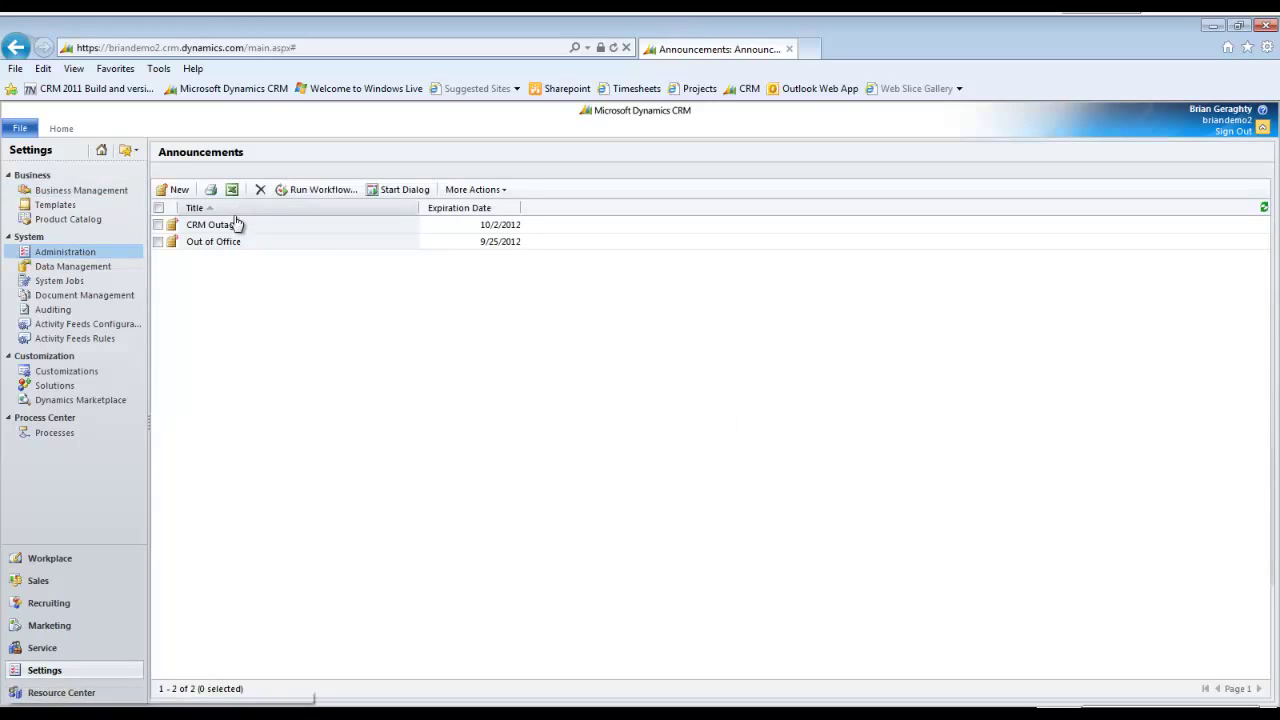
left_click(175, 190)
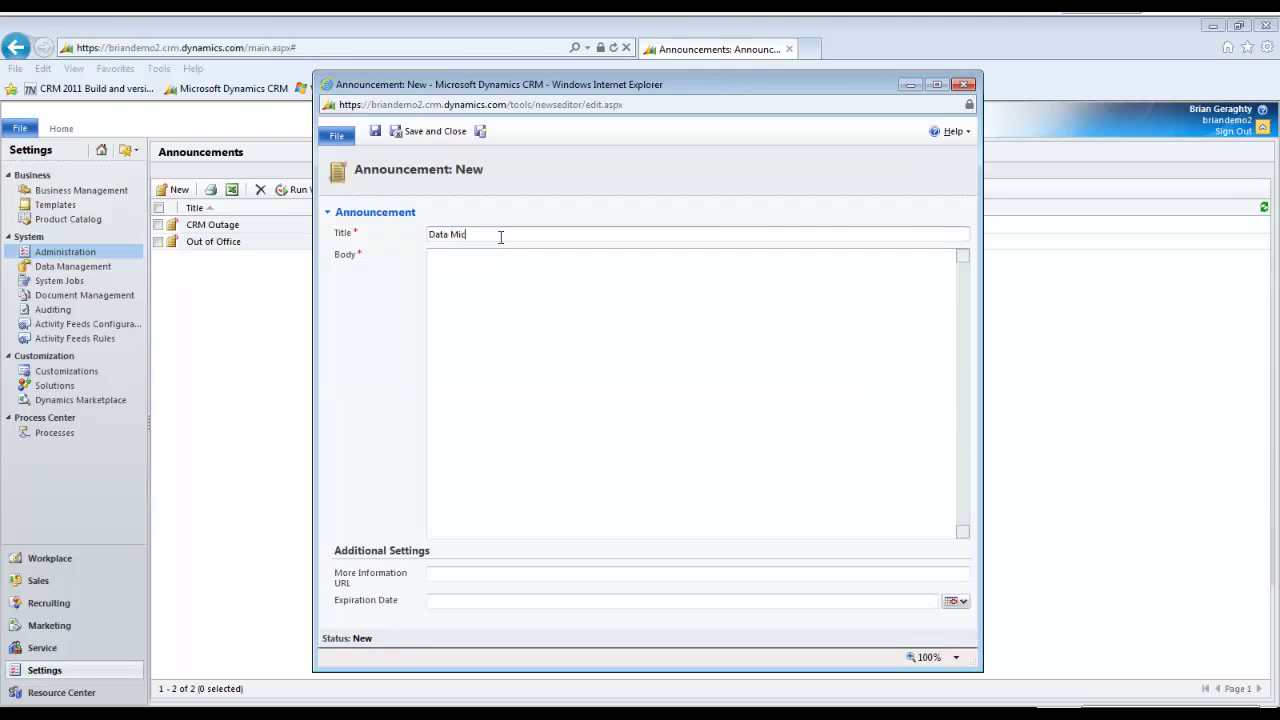
left_click(501, 237)
type("Data Migration")
key("Tab")
type("w")
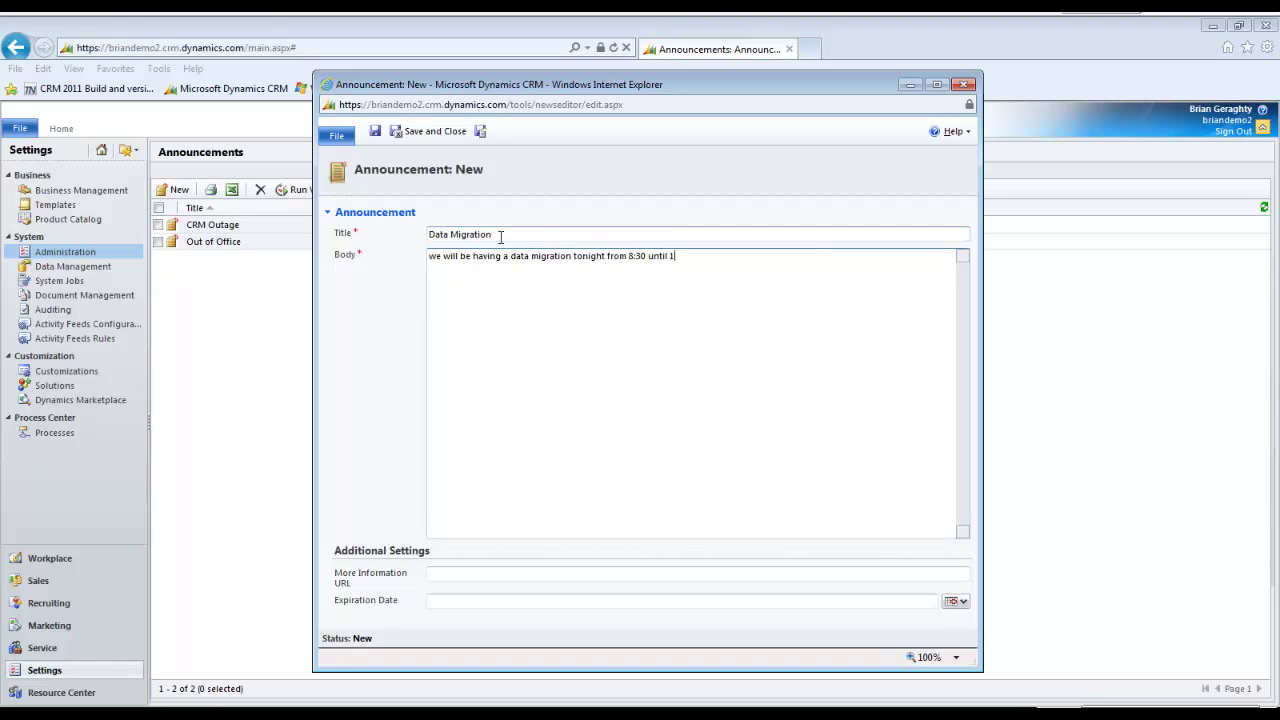
left_click(504, 237)
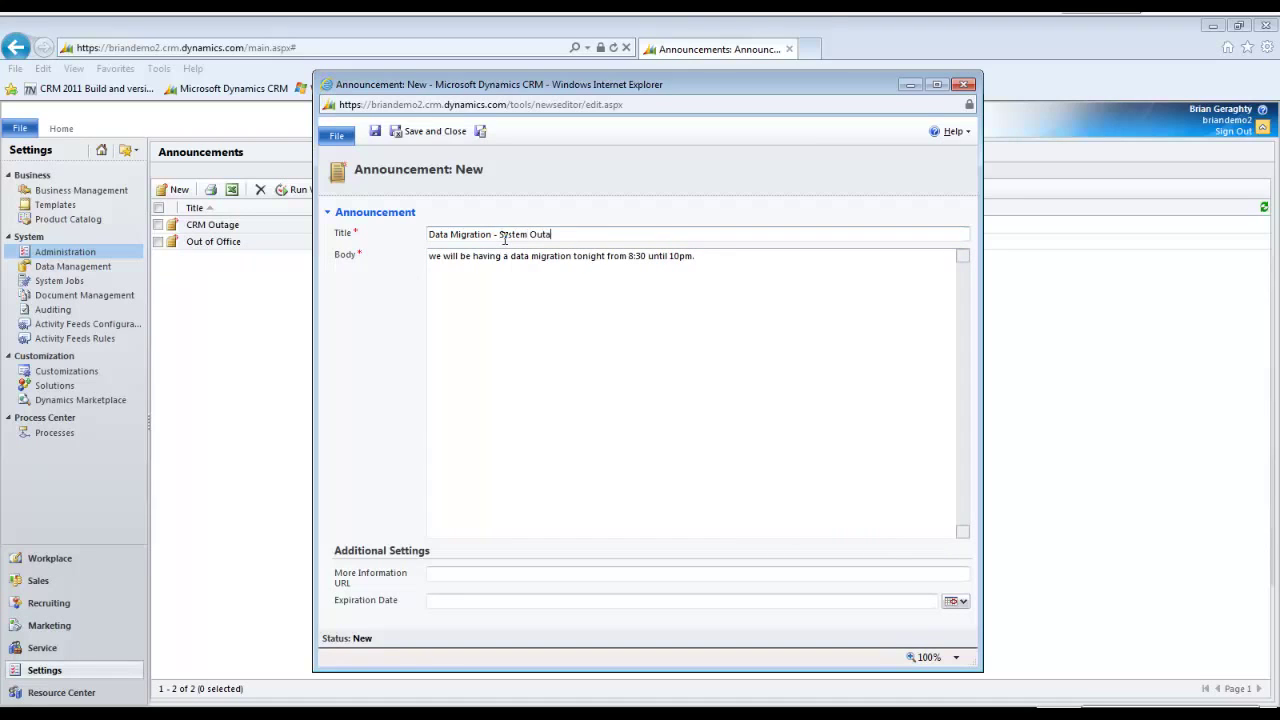
Set its expiration date to 9/27/2012 and save the announcement.
left_click(955, 601)
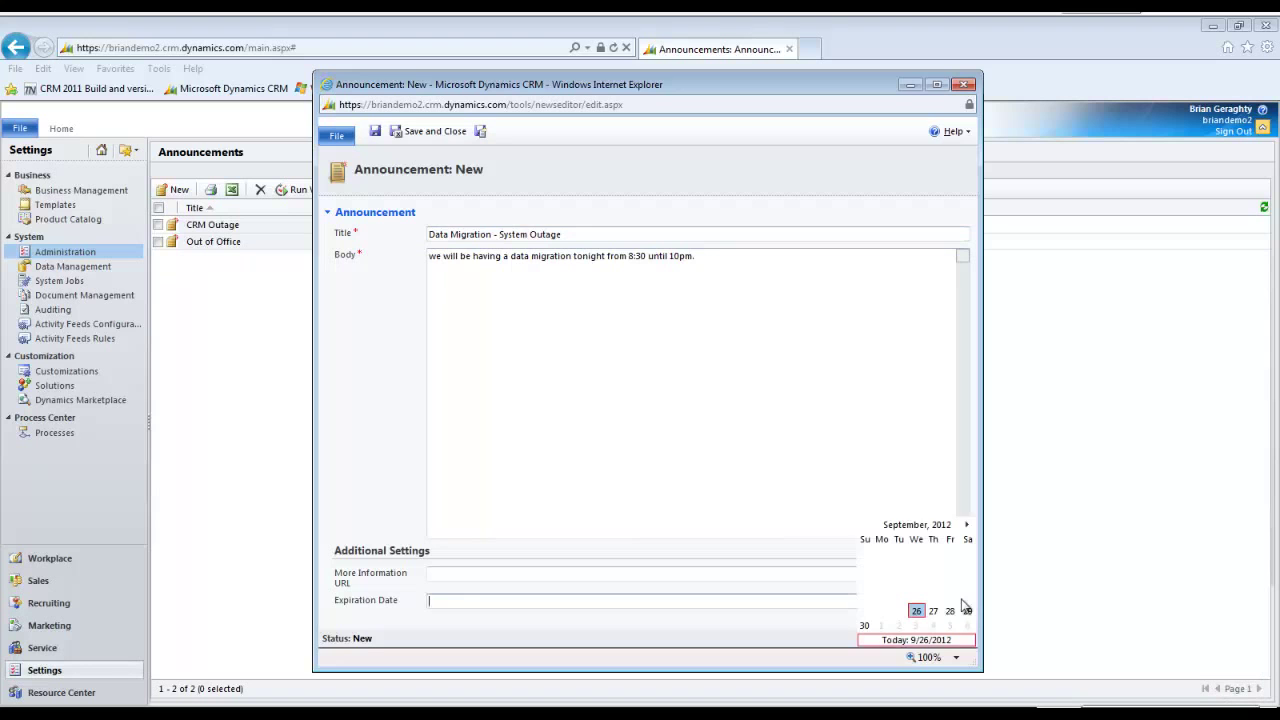
left_click(937, 611)
left_click(428, 134)
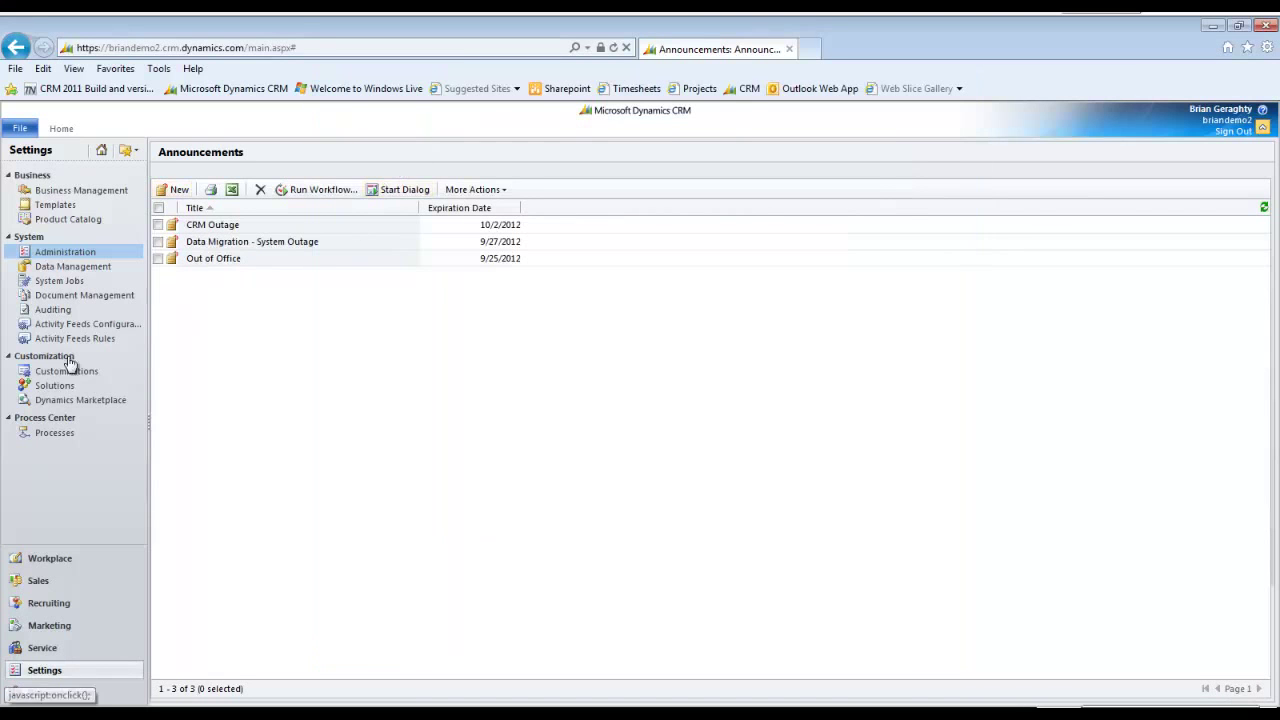